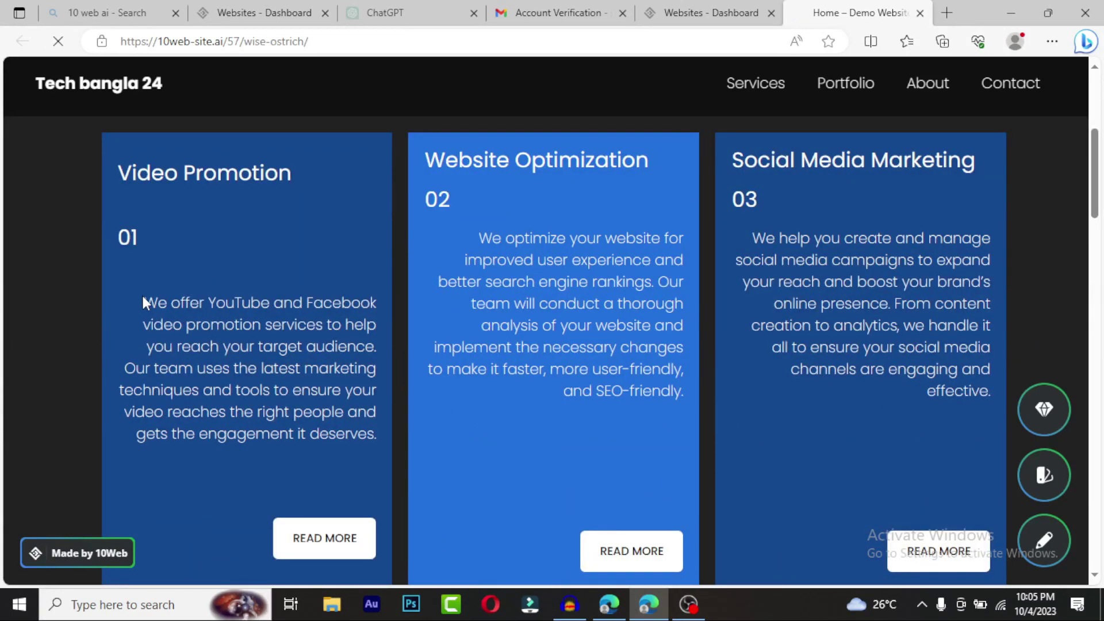
Look over the Tech bangla 24 demo home page down to its footer, dismissing the AI Builder Pro trial offer.
{"action": "scroll", "coordinate": [455, 361], "scroll_direction": "down", "scroll_amount": 9}
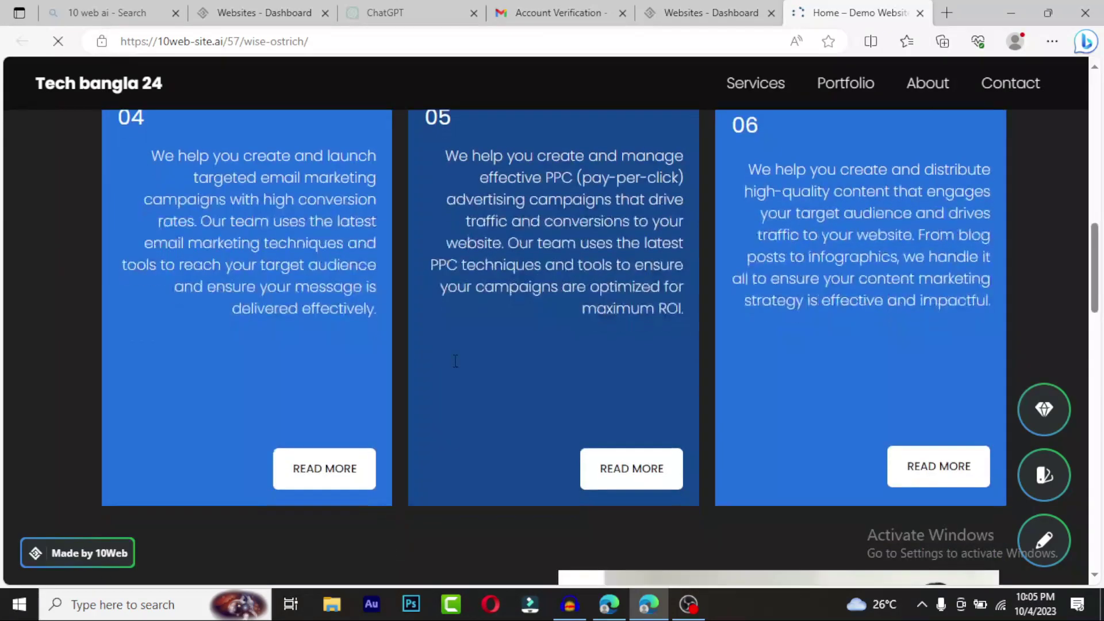
{"action": "scroll", "coordinate": [454, 360], "scroll_direction": "up", "scroll_amount": 11}
{"action": "scroll", "coordinate": [455, 361], "scroll_direction": "down", "scroll_amount": 6}
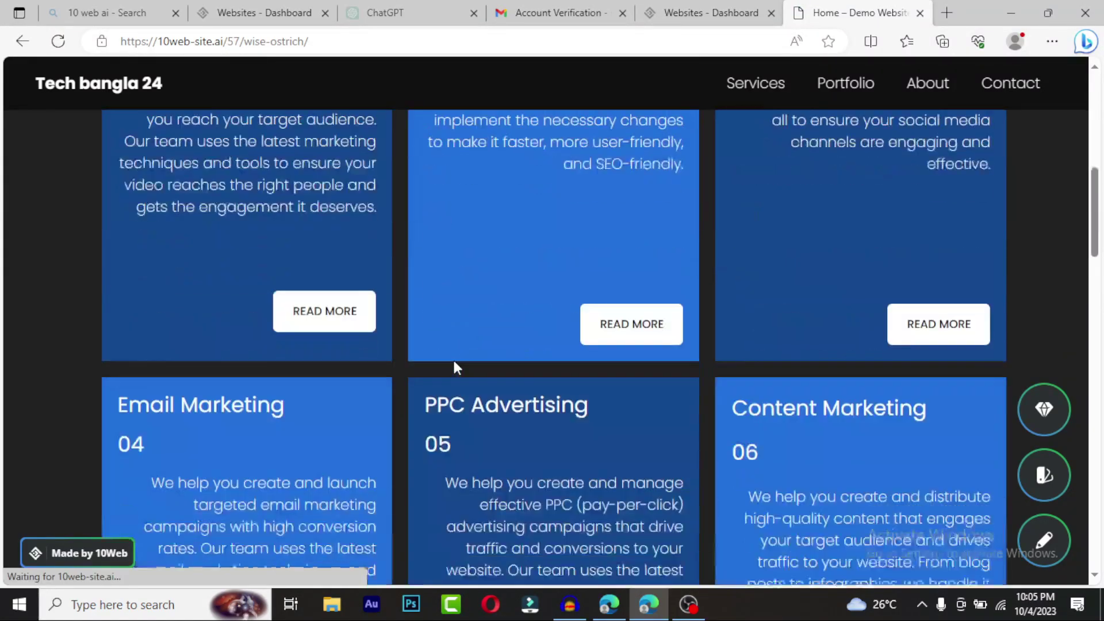
{"action": "scroll", "coordinate": [454, 362], "scroll_direction": "down", "scroll_amount": 12}
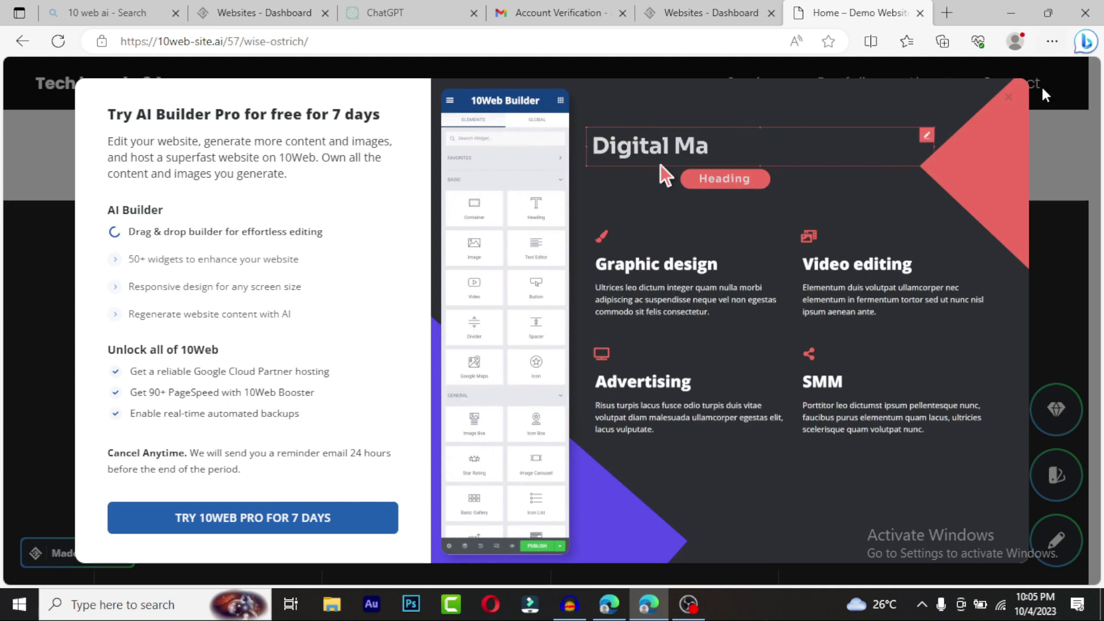
{"action": "left_click", "coordinate": [1009, 97]}
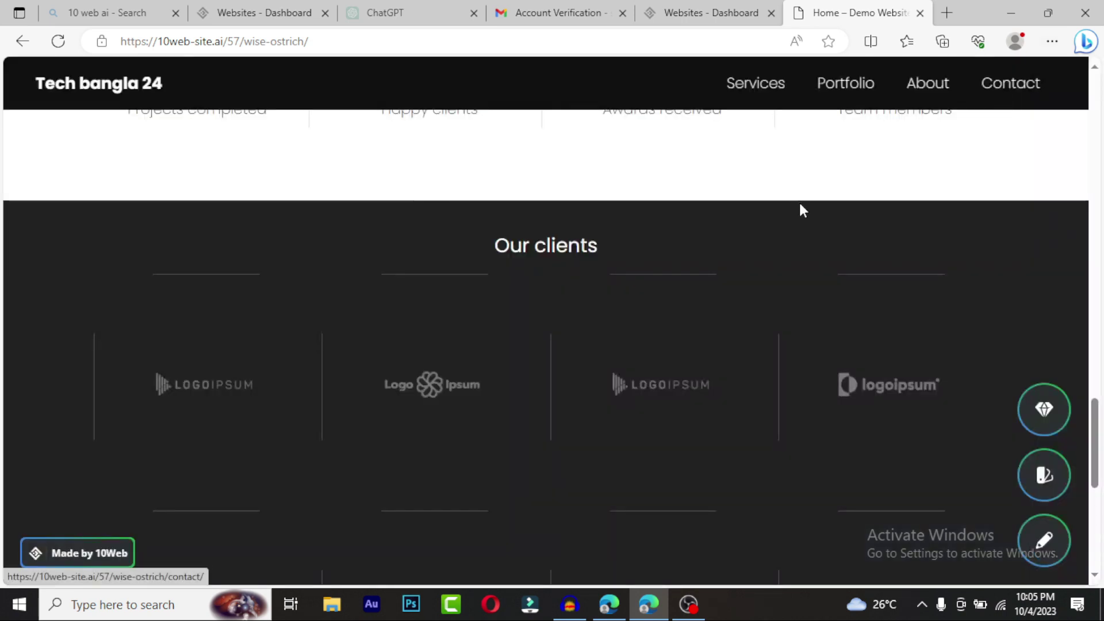
{"action": "scroll", "coordinate": [668, 325], "scroll_direction": "down", "scroll_amount": 8}
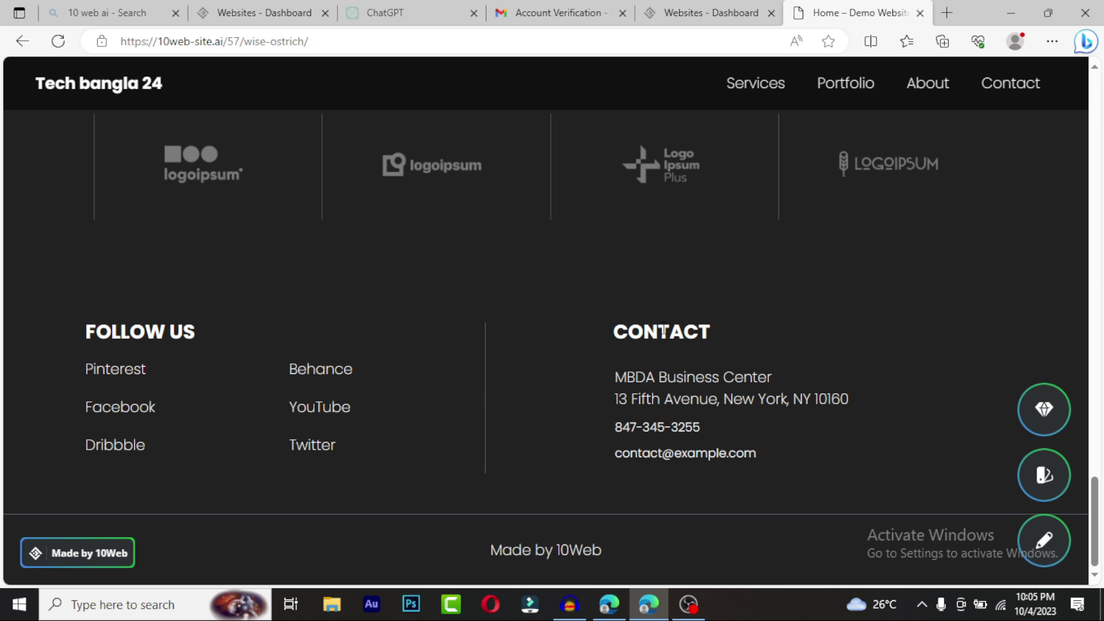
{"action": "scroll", "coordinate": [663, 331], "scroll_direction": "up", "scroll_amount": 15}
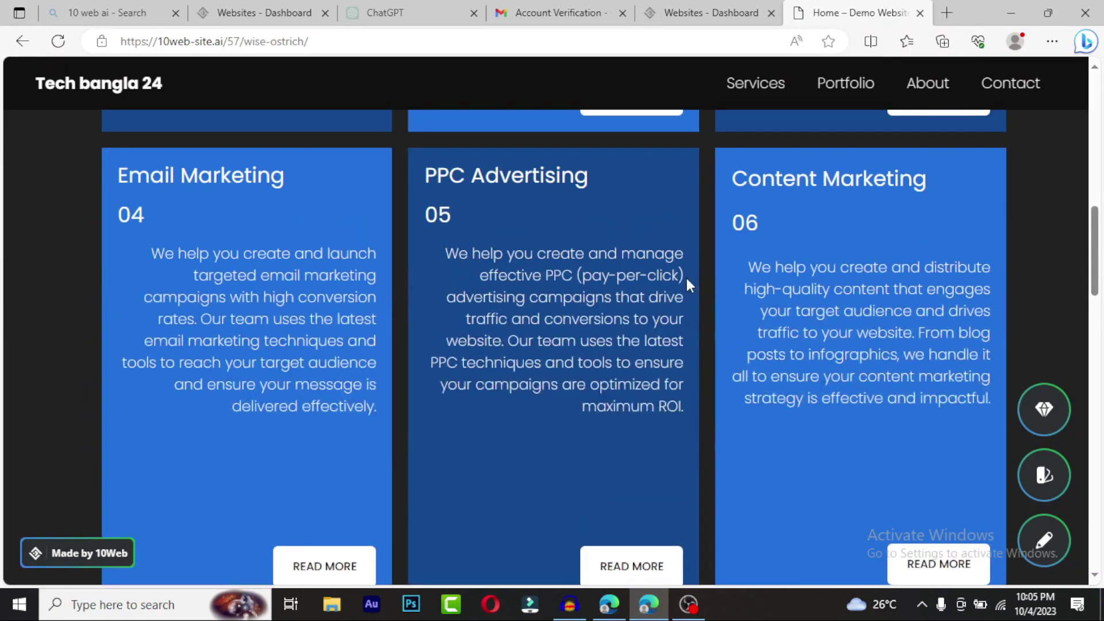
{"action": "scroll", "coordinate": [687, 276], "scroll_direction": "up", "scroll_amount": 5}
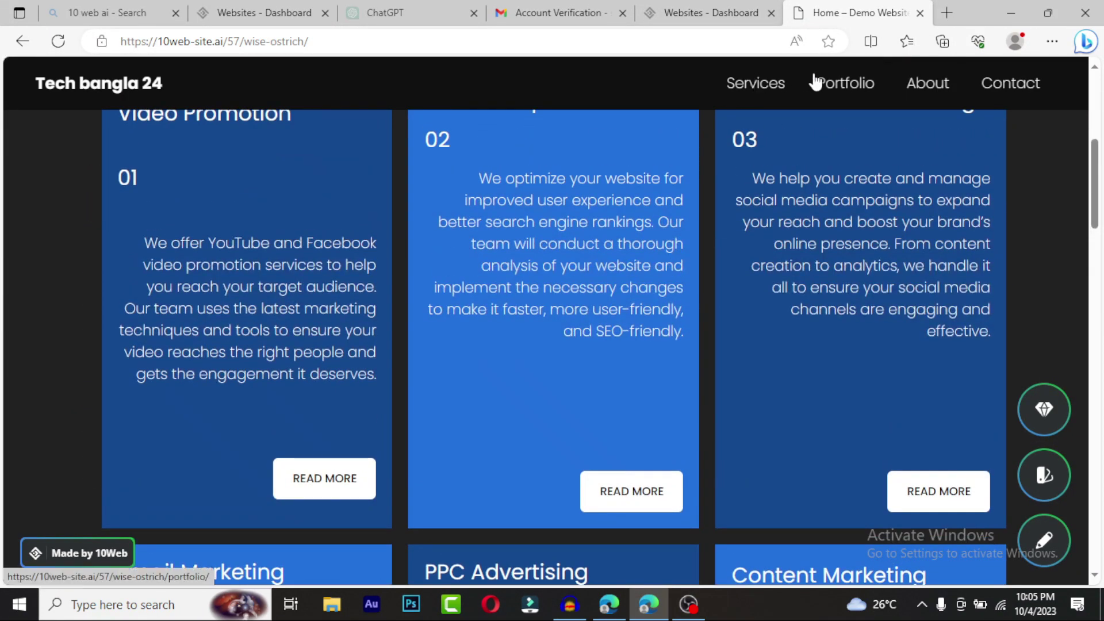
{"action": "scroll", "coordinate": [319, 208], "scroll_direction": "up", "scroll_amount": 6}
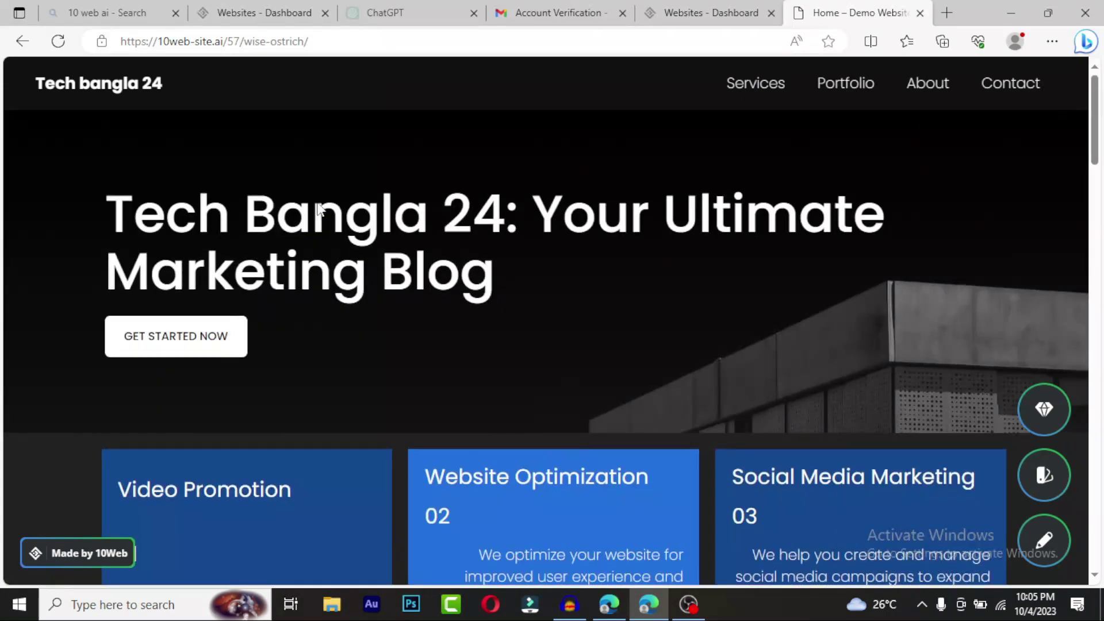
Examine the demo home page's service cards, digital marketing introduction, statistics and client logos.
{"action": "scroll", "coordinate": [222, 180], "scroll_direction": "down", "scroll_amount": 1}
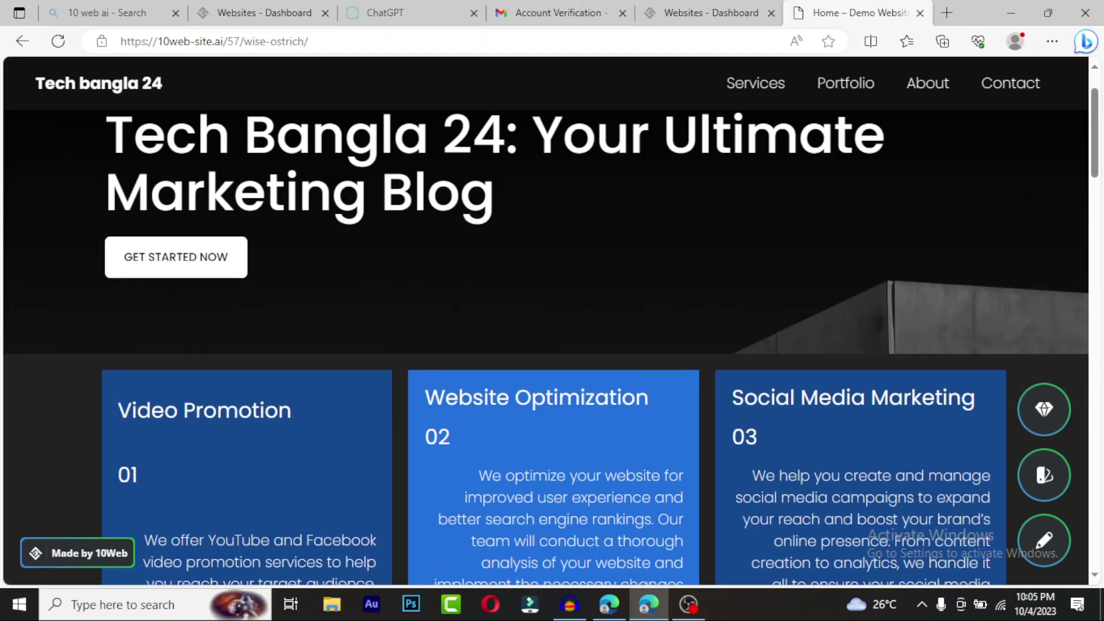
{"action": "scroll", "coordinate": [190, 270], "scroll_direction": "down", "scroll_amount": 5}
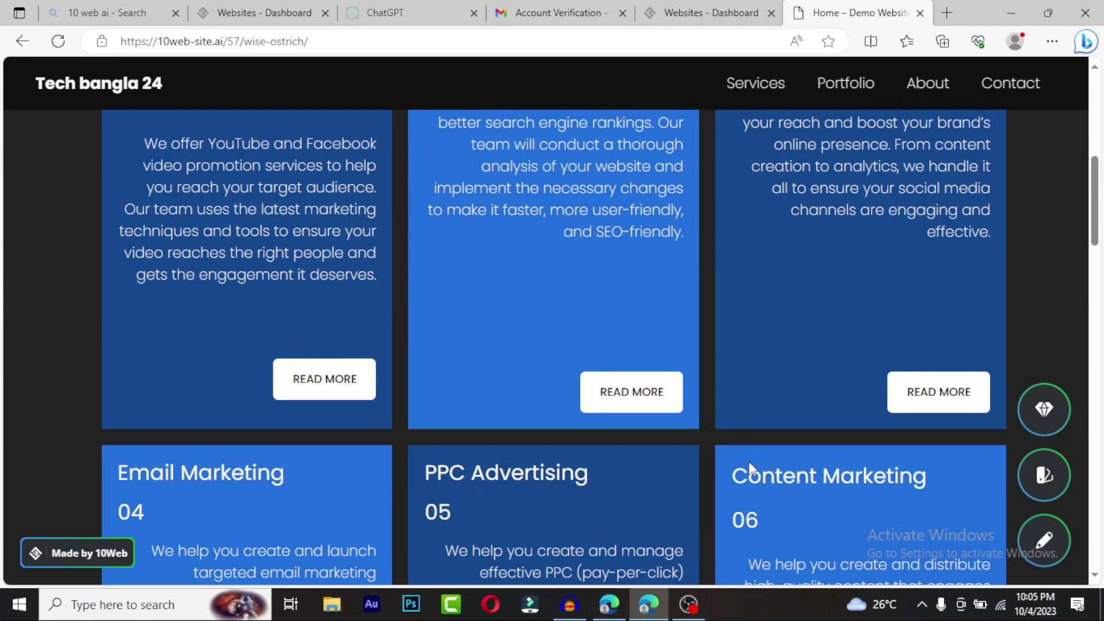
{"action": "scroll", "coordinate": [748, 471], "scroll_direction": "down", "scroll_amount": 5}
{"action": "scroll", "coordinate": [747, 472], "scroll_direction": "down", "scroll_amount": 8}
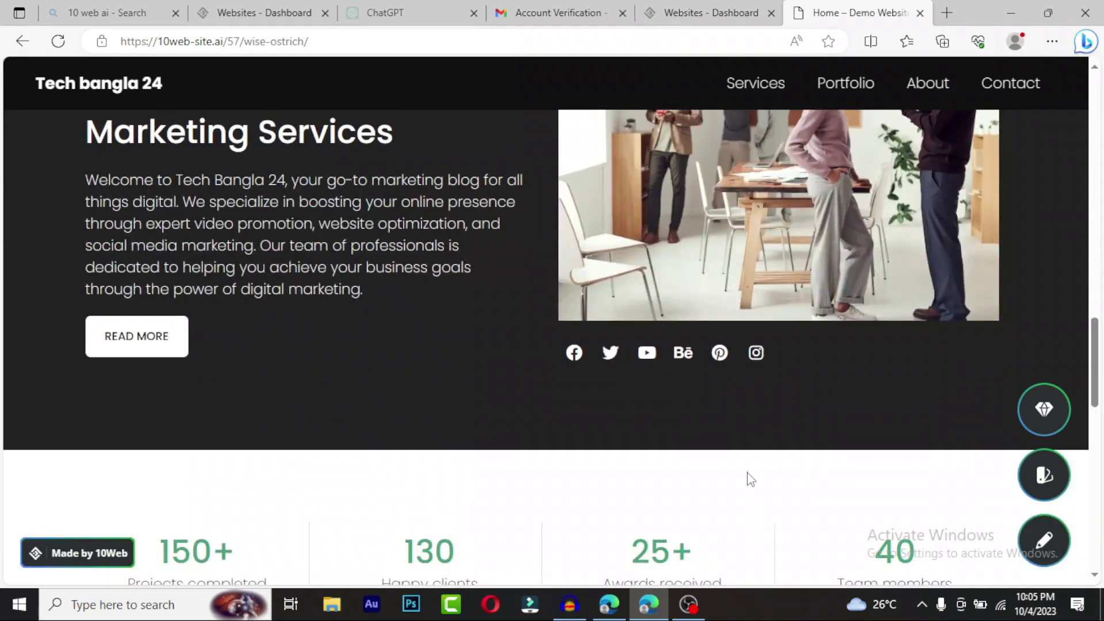
{"action": "scroll", "coordinate": [748, 473], "scroll_direction": "up", "scroll_amount": 5}
{"action": "scroll", "coordinate": [748, 473], "scroll_direction": "up", "scroll_amount": 3}
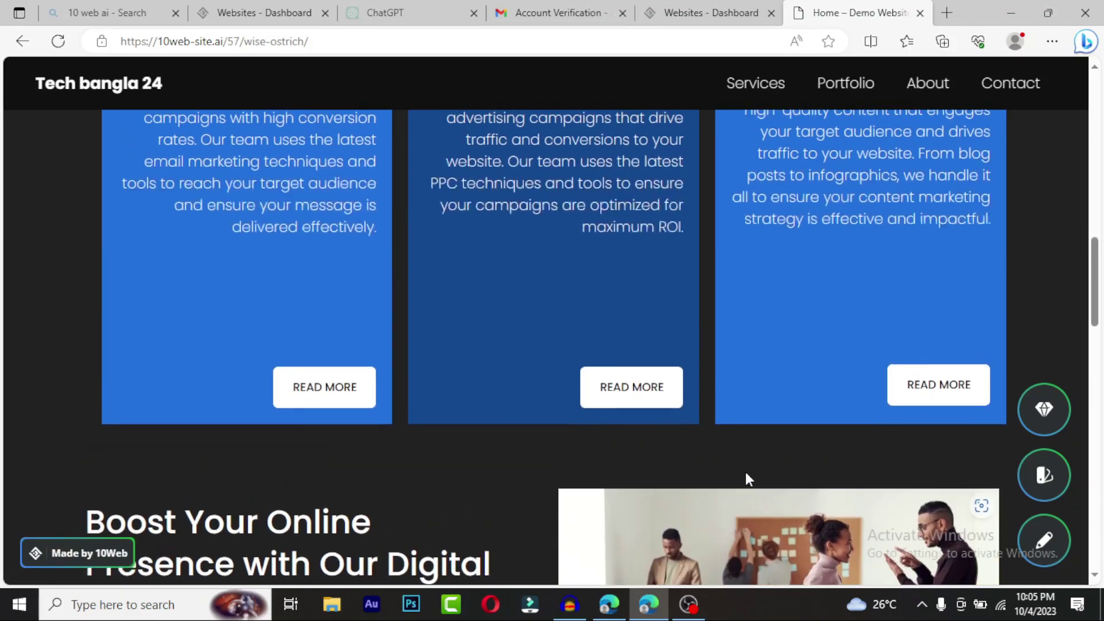
{"action": "scroll", "coordinate": [746, 479], "scroll_direction": "down", "scroll_amount": 6}
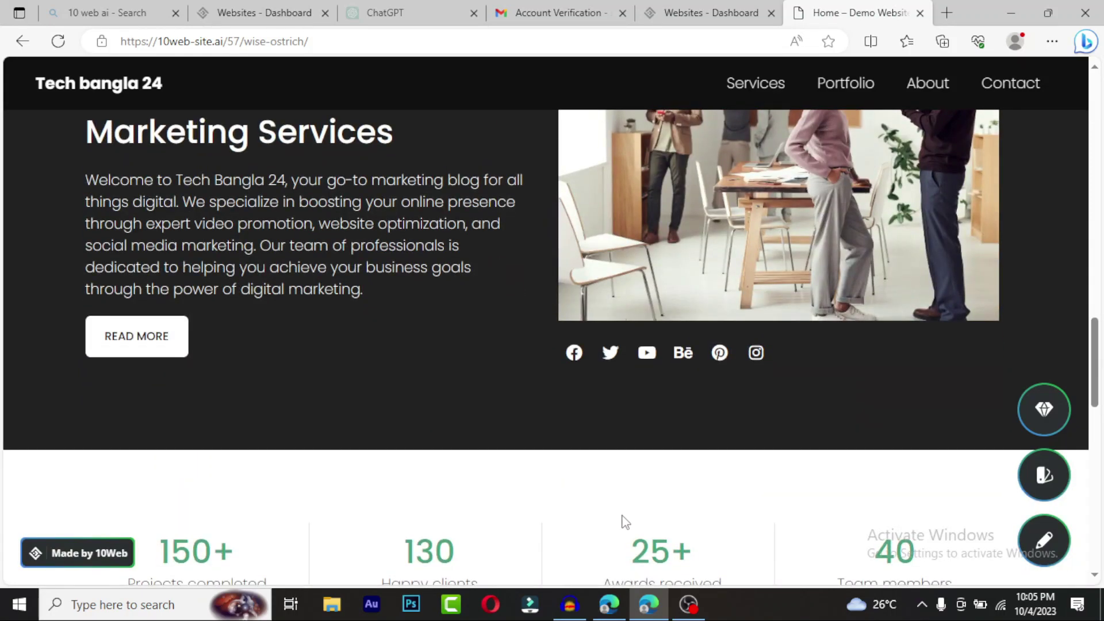
{"action": "scroll", "coordinate": [624, 520], "scroll_direction": "up", "scroll_amount": 4}
{"action": "scroll", "coordinate": [403, 517], "scroll_direction": "down", "scroll_amount": 5}
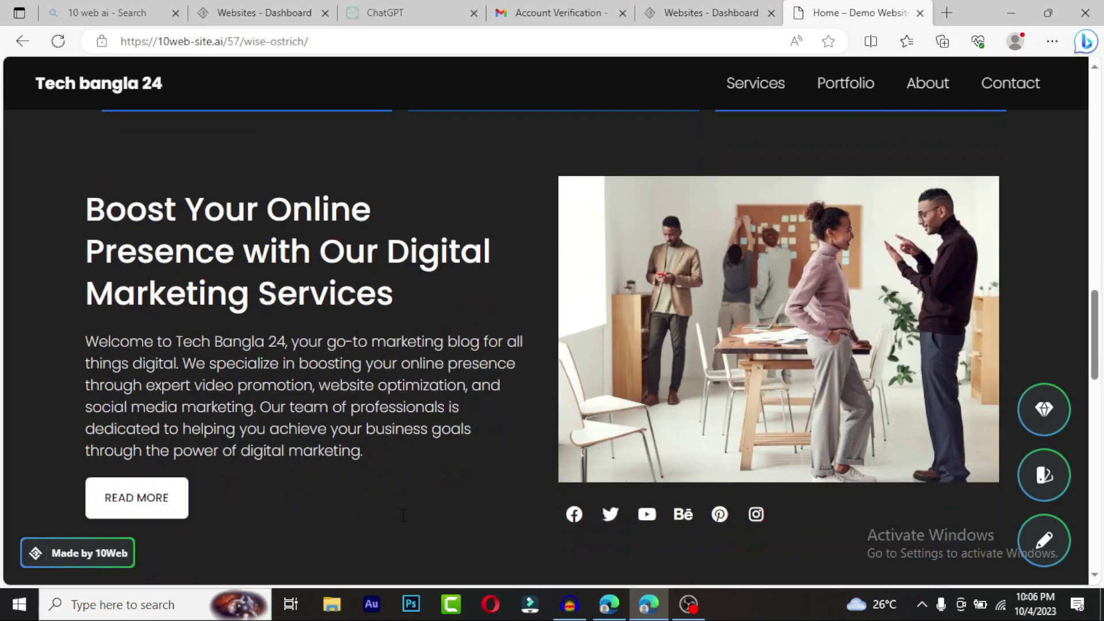
{"action": "scroll", "coordinate": [402, 515], "scroll_direction": "down", "scroll_amount": 4}
{"action": "scroll", "coordinate": [402, 515], "scroll_direction": "down", "scroll_amount": 1}
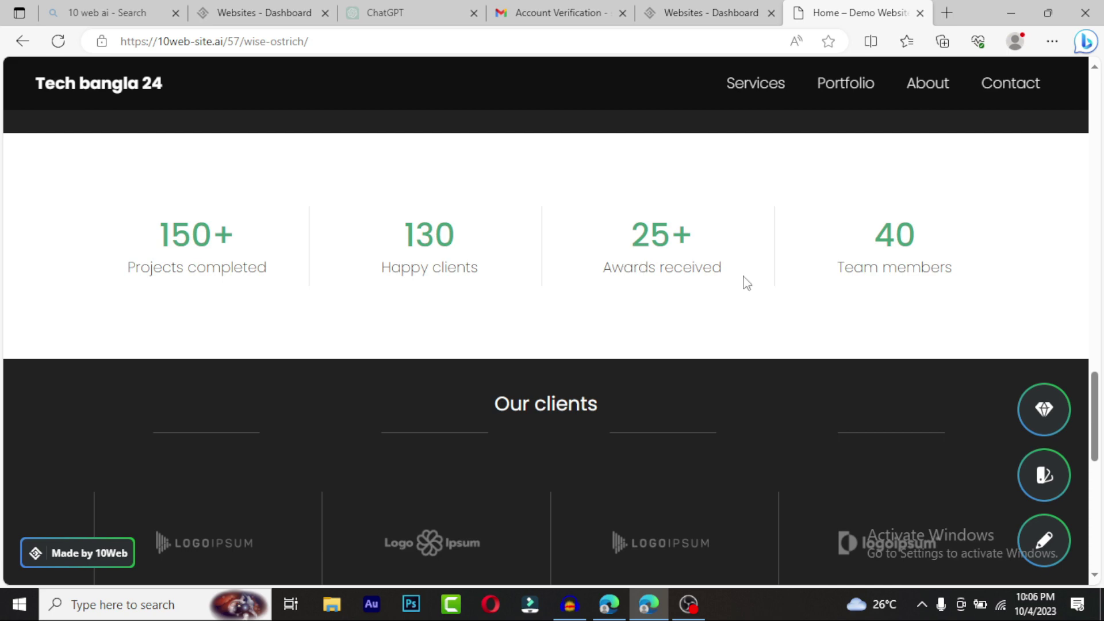
{"action": "scroll", "coordinate": [888, 283], "scroll_direction": "down", "scroll_amount": 3}
{"action": "scroll", "coordinate": [890, 283], "scroll_direction": "down", "scroll_amount": 4}
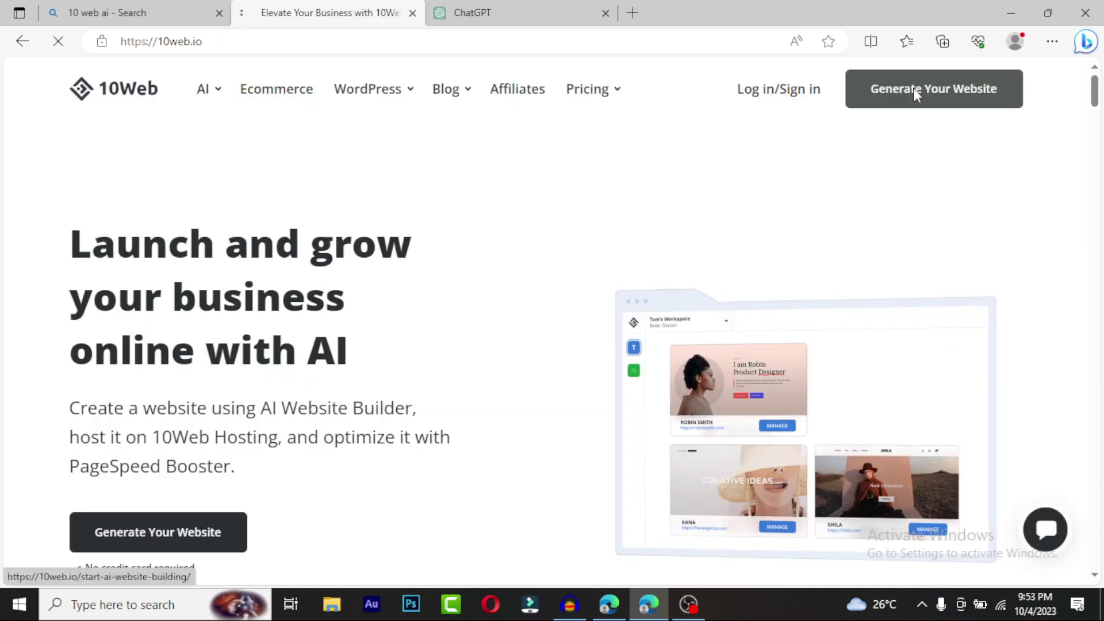
Start generating a website on 10Web, choosing to create a new one with AI as an informational website.
{"action": "left_click", "coordinate": [913, 89]}
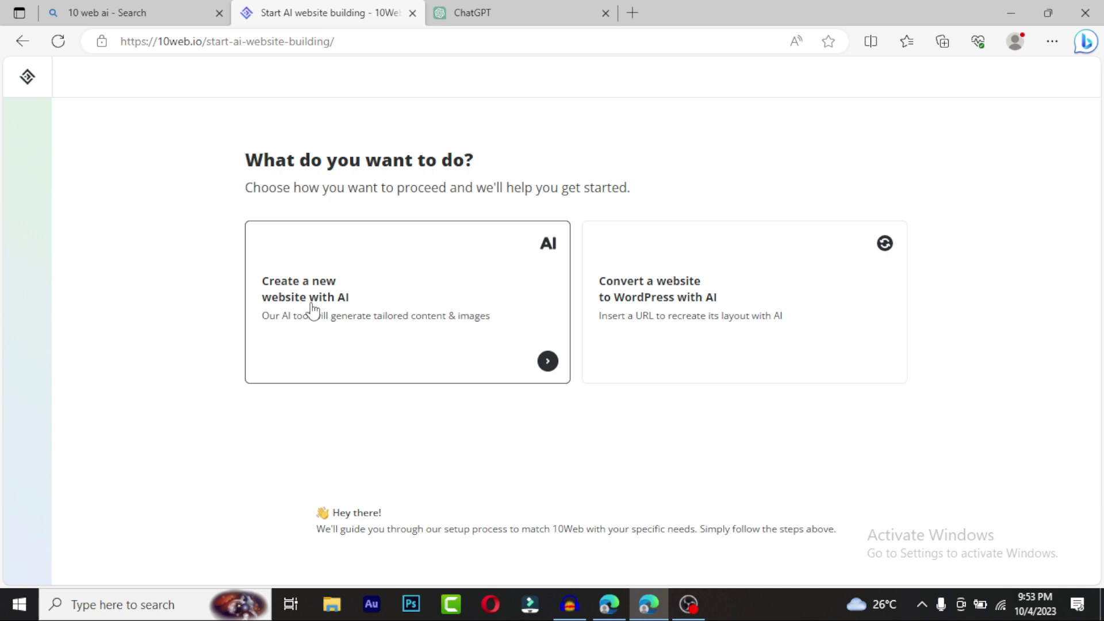
{"action": "left_click", "coordinate": [306, 278]}
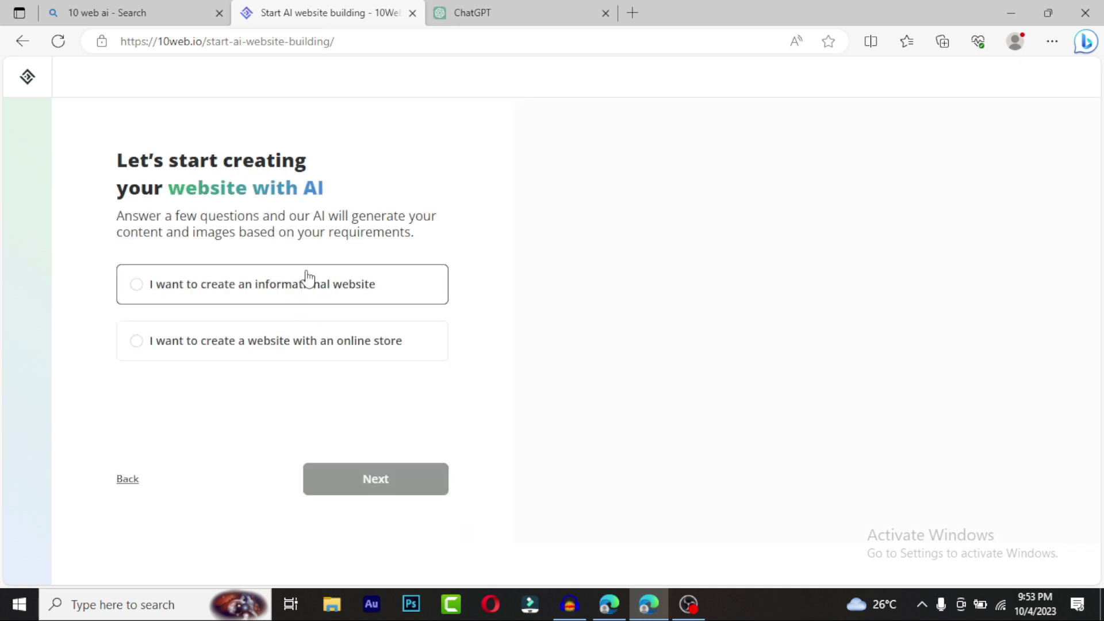
{"action": "left_click", "coordinate": [338, 287]}
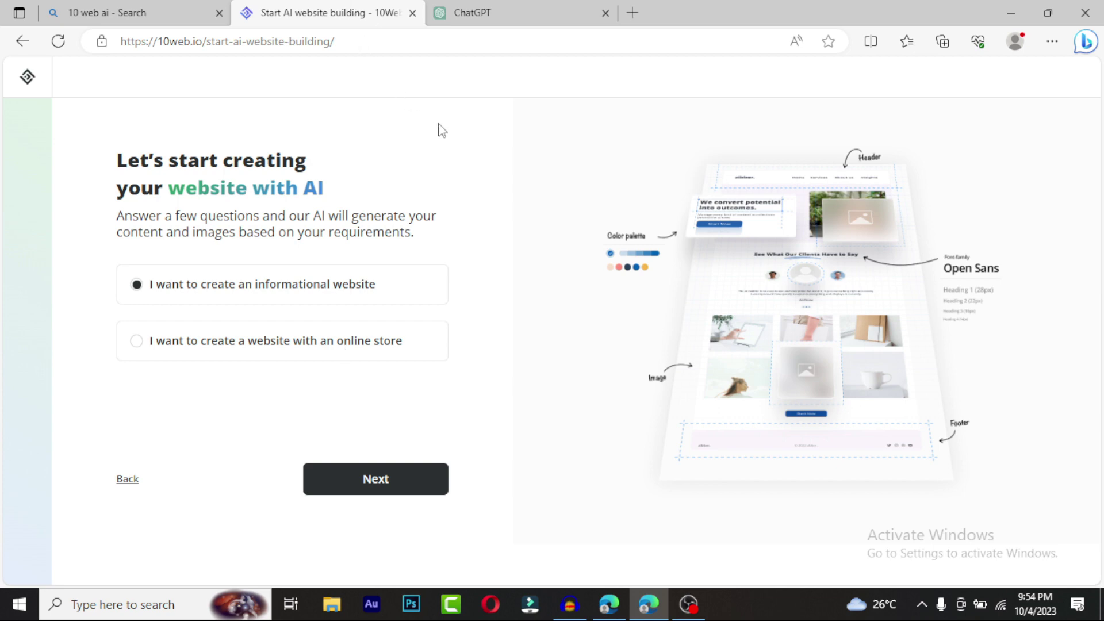
{"action": "left_click", "coordinate": [377, 483]}
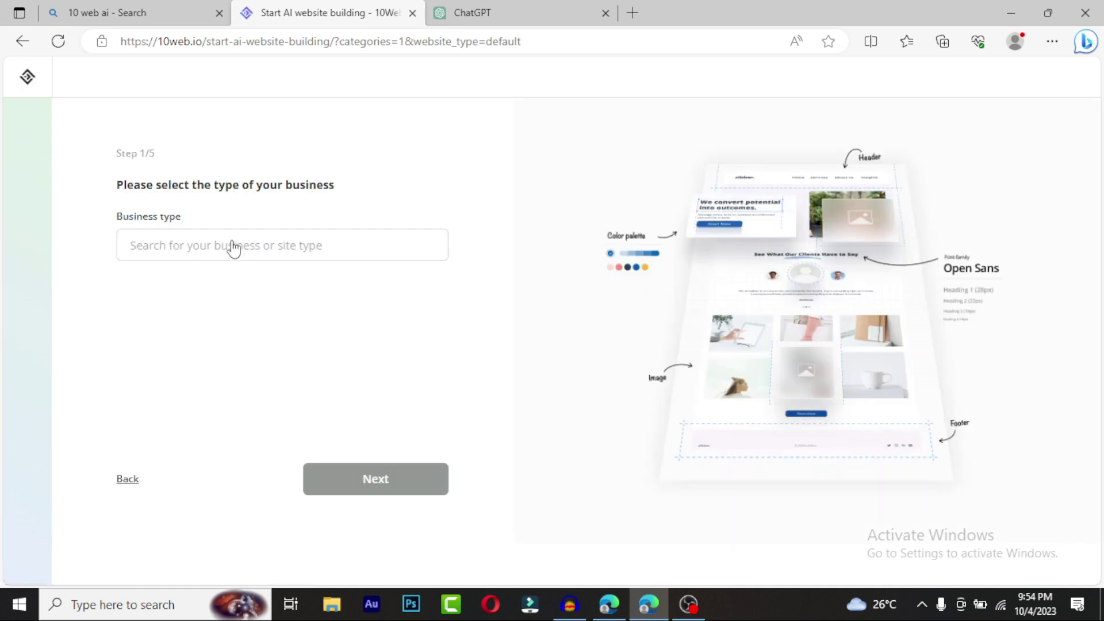
Look through the available business types for the new website, from Food to Landscaping.
{"action": "left_click", "coordinate": [251, 244]}
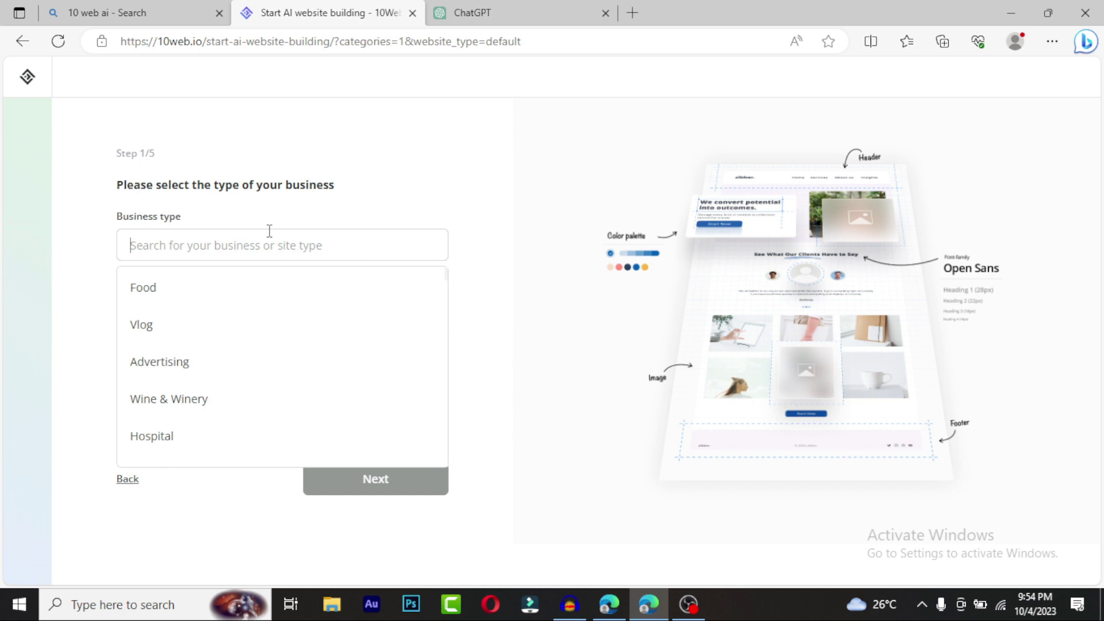
{"action": "scroll", "coordinate": [207, 316], "scroll_direction": "down", "scroll_amount": 2}
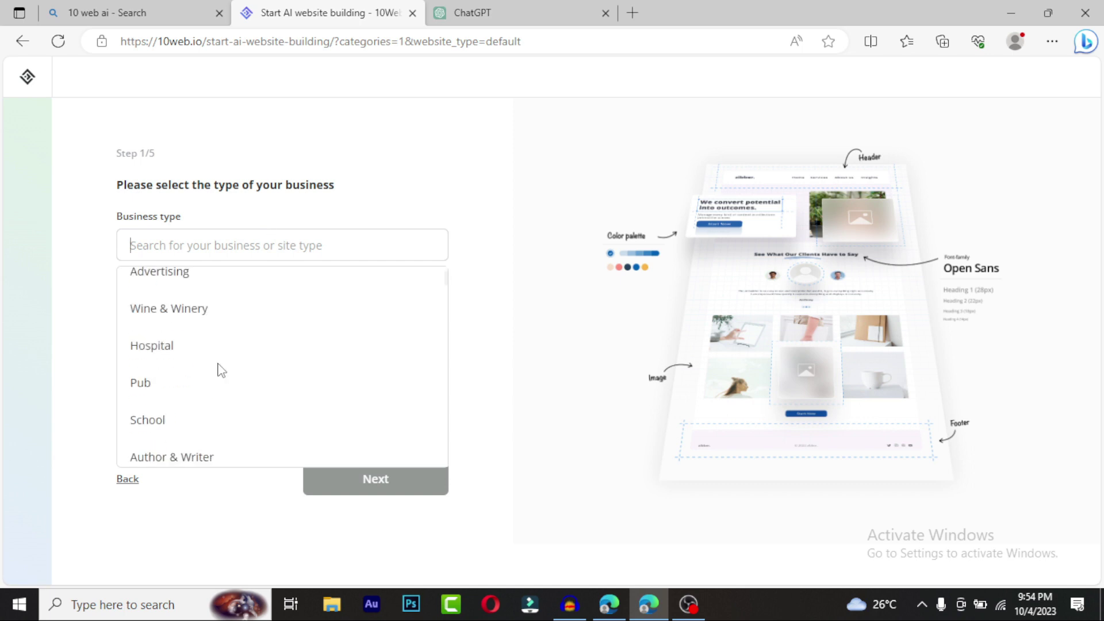
{"action": "scroll", "coordinate": [239, 400], "scroll_direction": "down", "scroll_amount": 3}
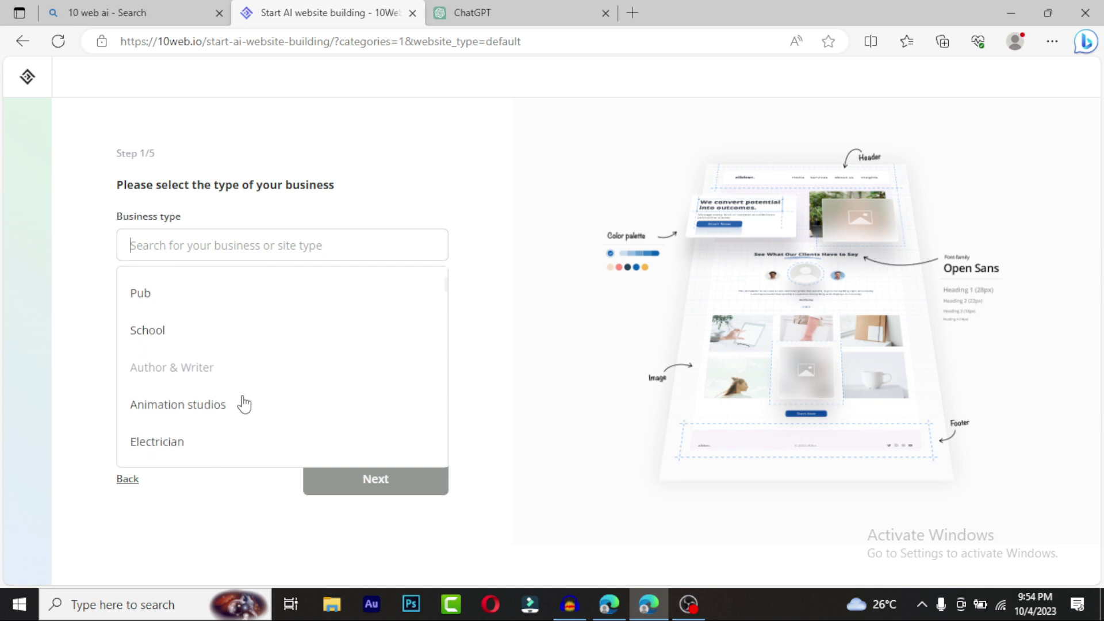
{"action": "scroll", "coordinate": [281, 415], "scroll_direction": "down", "scroll_amount": 3}
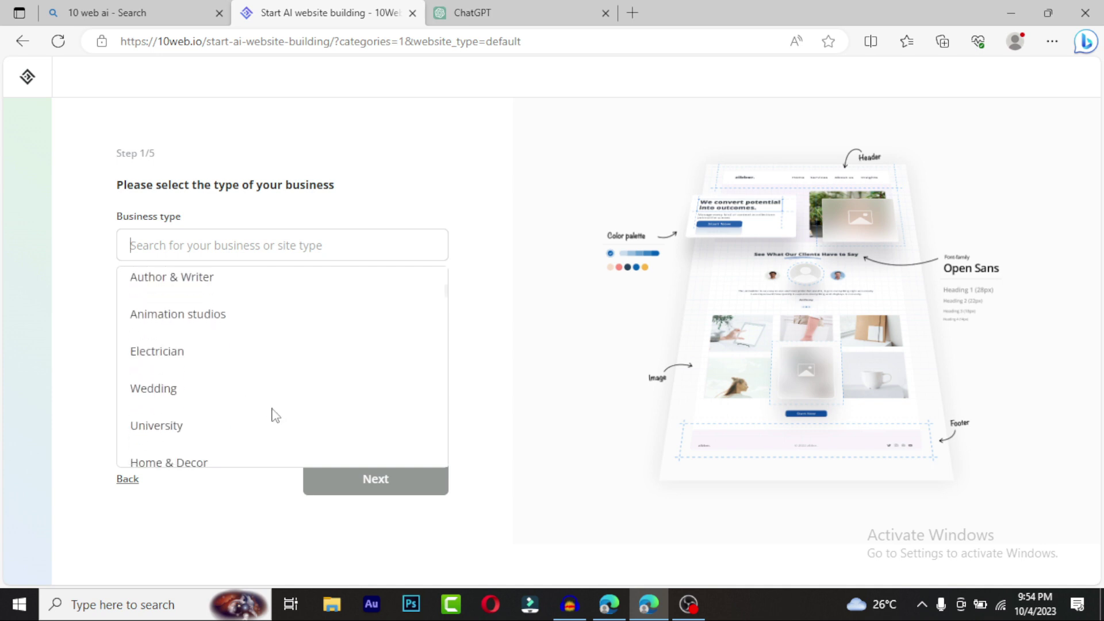
{"action": "scroll", "coordinate": [276, 415], "scroll_direction": "down", "scroll_amount": 2}
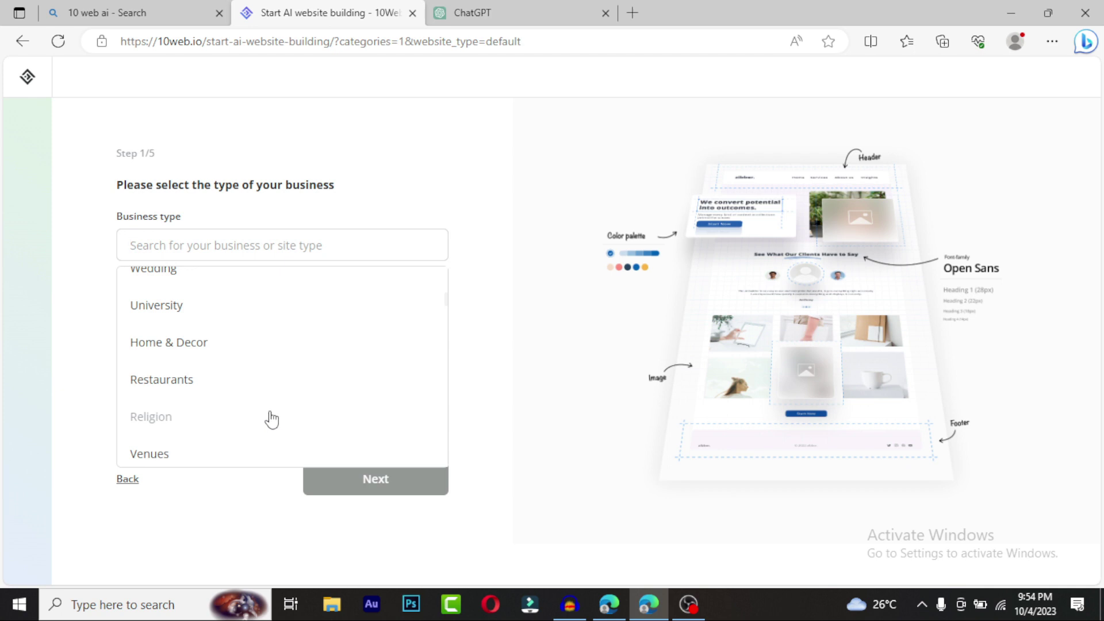
{"action": "scroll", "coordinate": [272, 420], "scroll_direction": "down", "scroll_amount": 2}
{"action": "scroll", "coordinate": [272, 420], "scroll_direction": "down", "scroll_amount": 5}
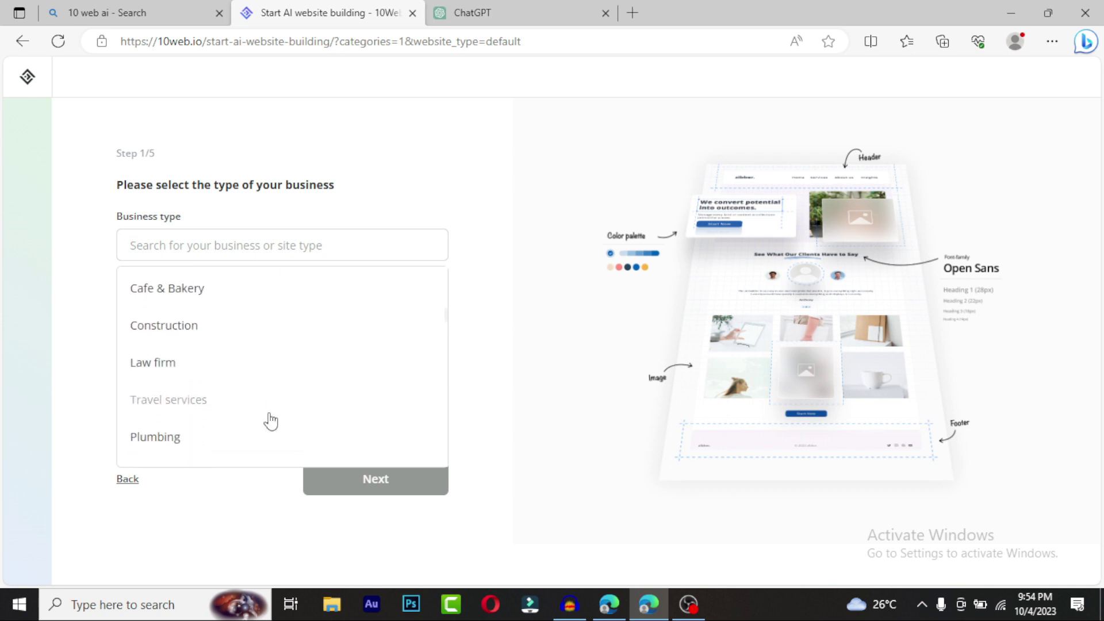
{"action": "scroll", "coordinate": [271, 421], "scroll_direction": "down", "scroll_amount": 5}
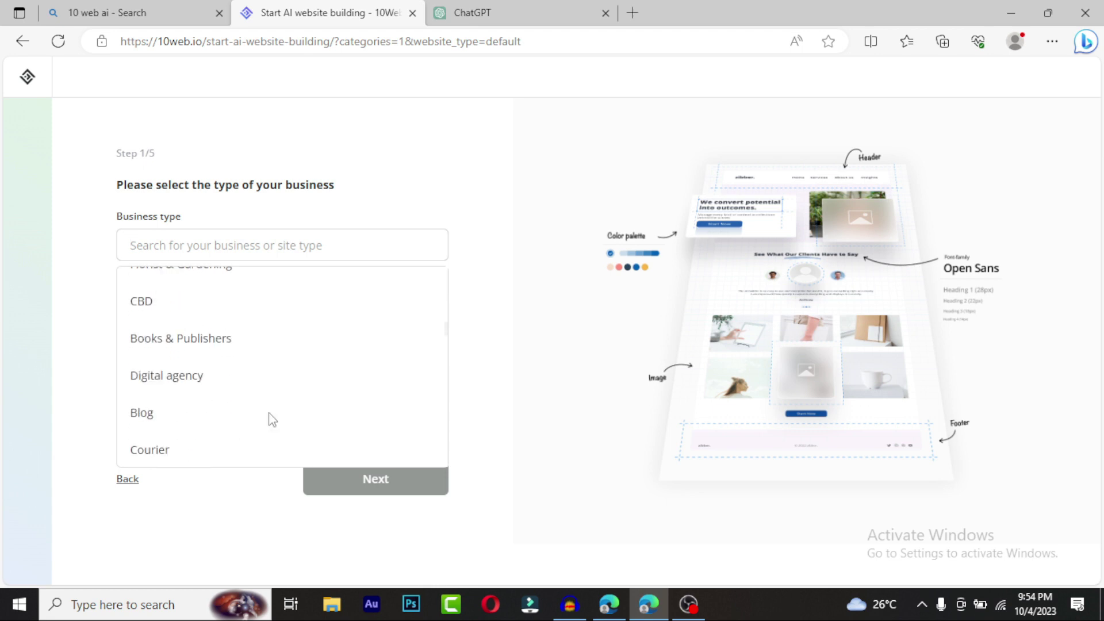
{"action": "scroll", "coordinate": [271, 422], "scroll_direction": "down", "scroll_amount": 3}
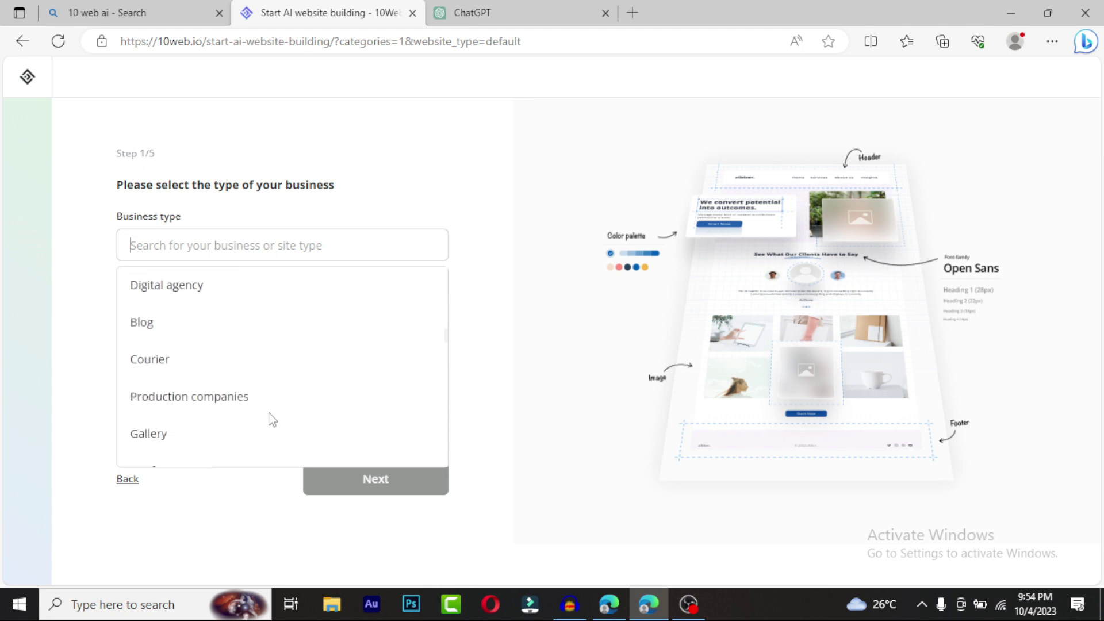
{"action": "scroll", "coordinate": [271, 421], "scroll_direction": "down", "scroll_amount": 3}
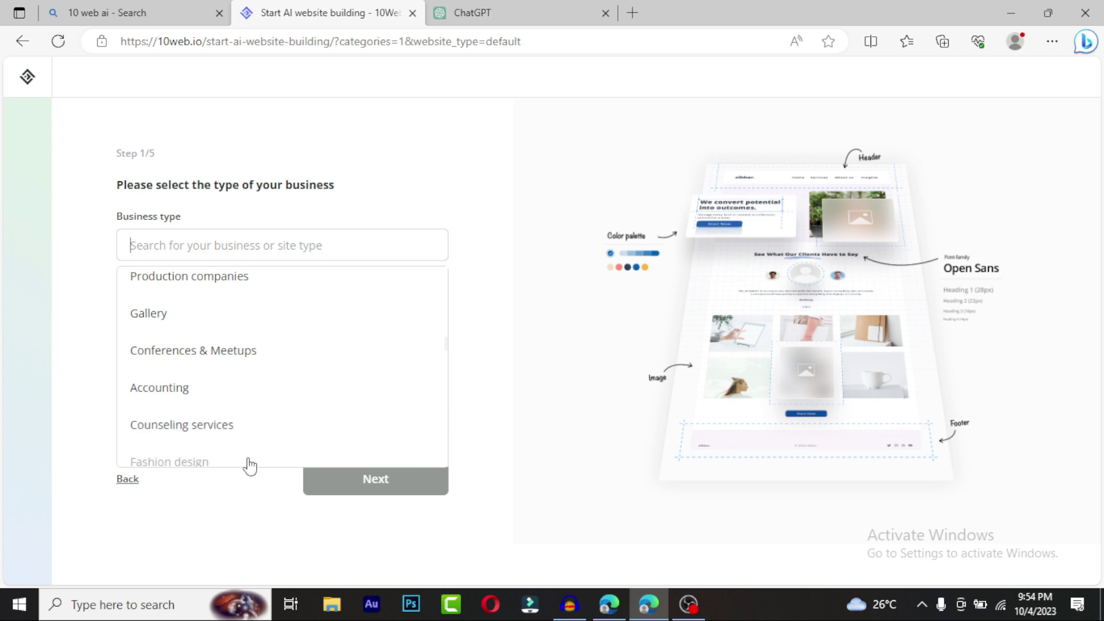
{"action": "scroll", "coordinate": [250, 464], "scroll_direction": "down", "scroll_amount": 3}
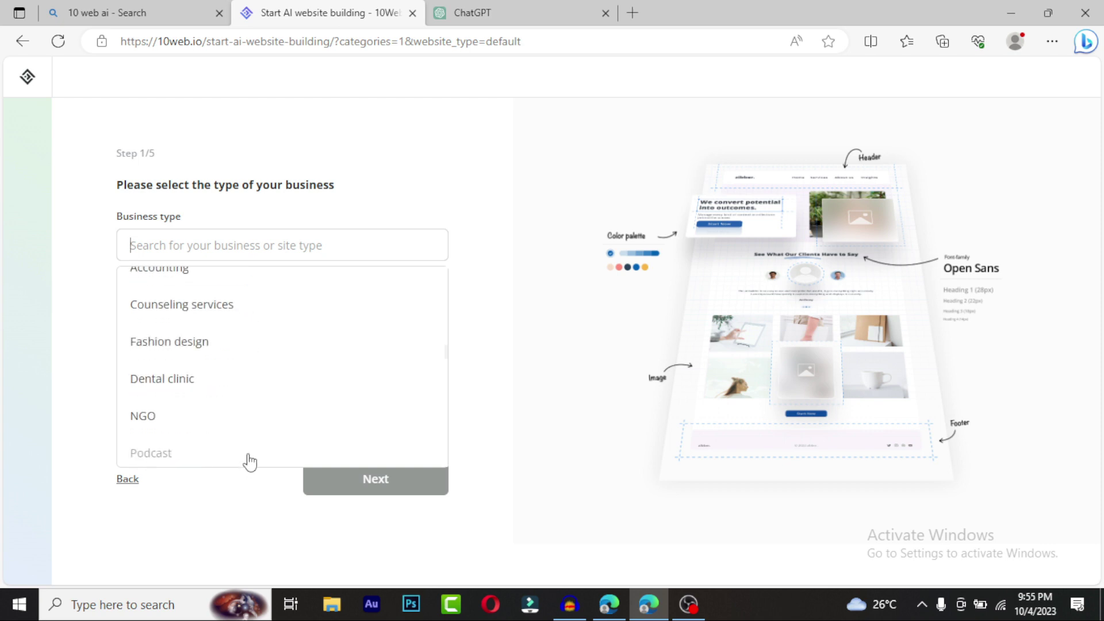
{"action": "scroll", "coordinate": [247, 459], "scroll_direction": "down", "scroll_amount": 3}
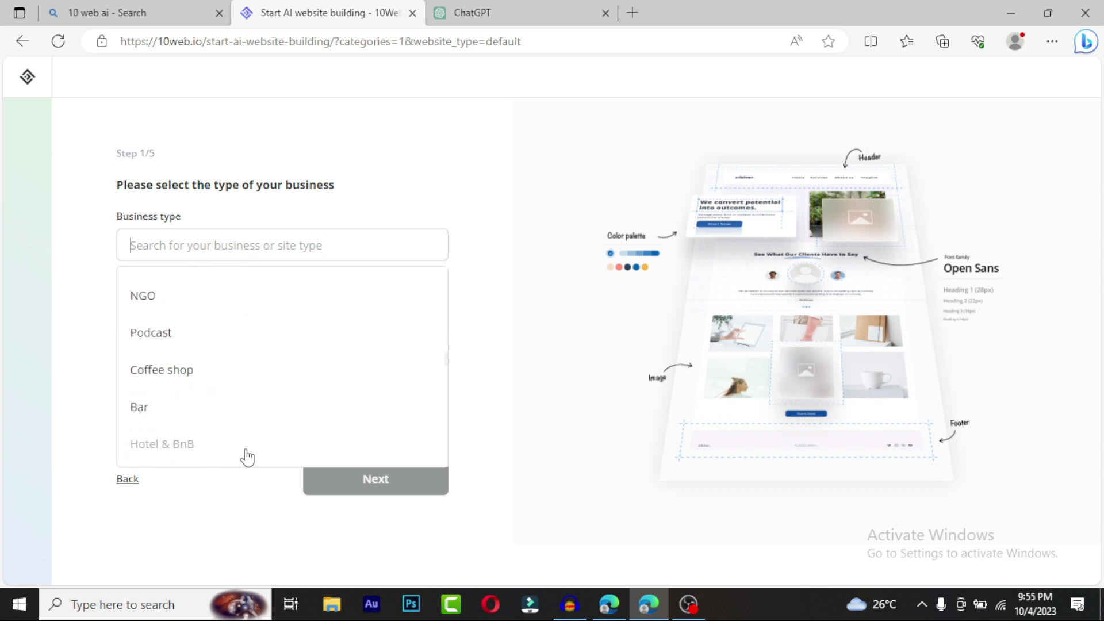
{"action": "scroll", "coordinate": [247, 459], "scroll_direction": "down", "scroll_amount": 5}
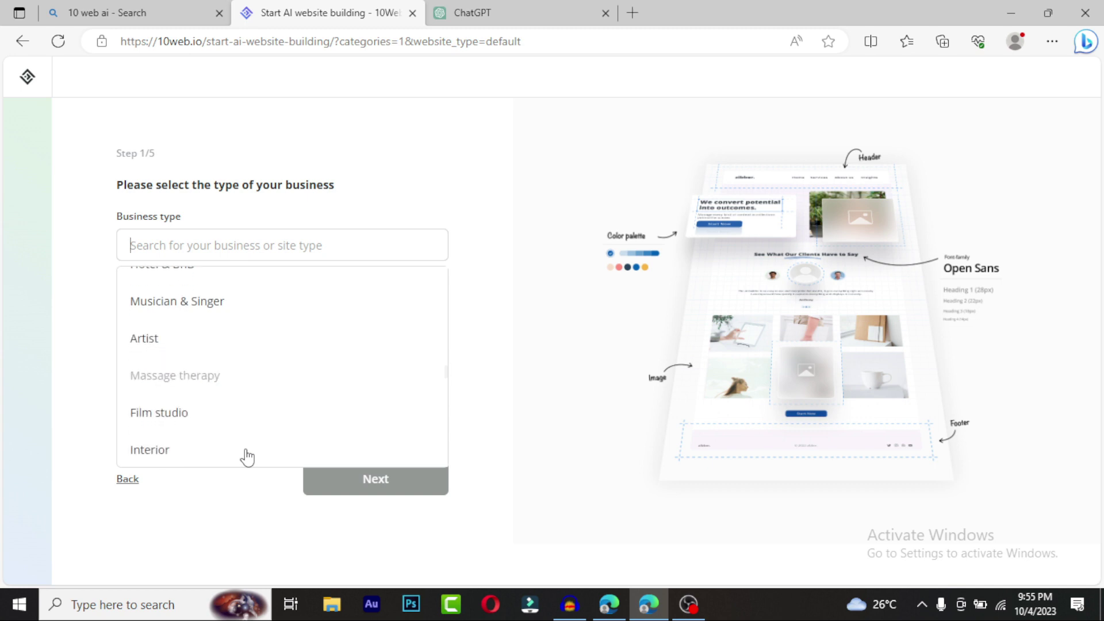
{"action": "scroll", "coordinate": [248, 458], "scroll_direction": "down", "scroll_amount": 5}
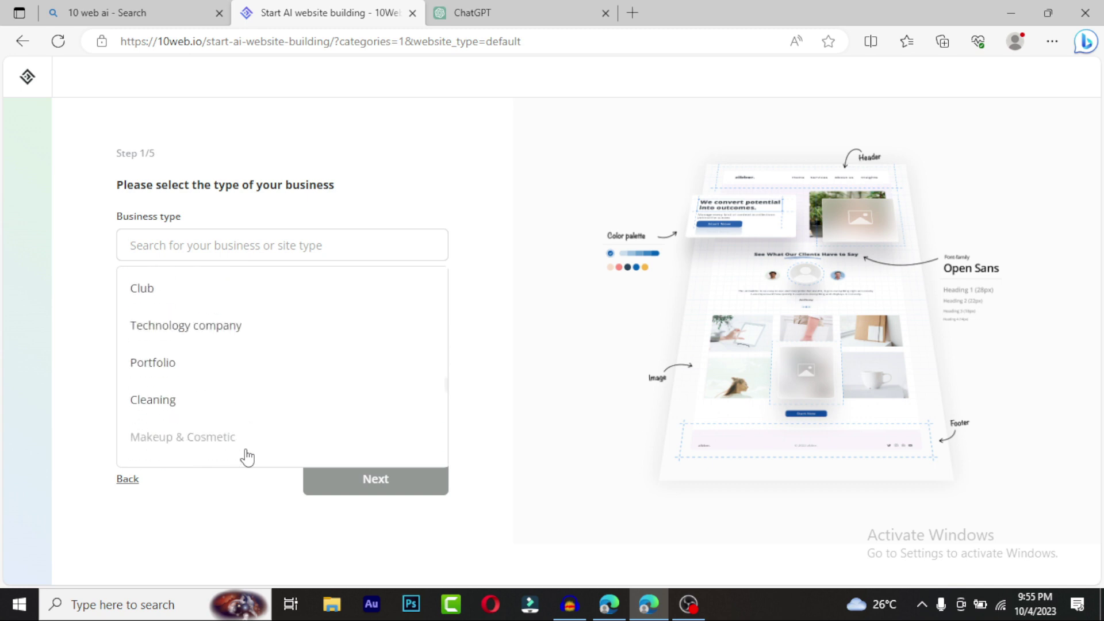
{"action": "scroll", "coordinate": [248, 458], "scroll_direction": "down", "scroll_amount": 2}
{"action": "scroll", "coordinate": [247, 458], "scroll_direction": "up", "scroll_amount": 1}
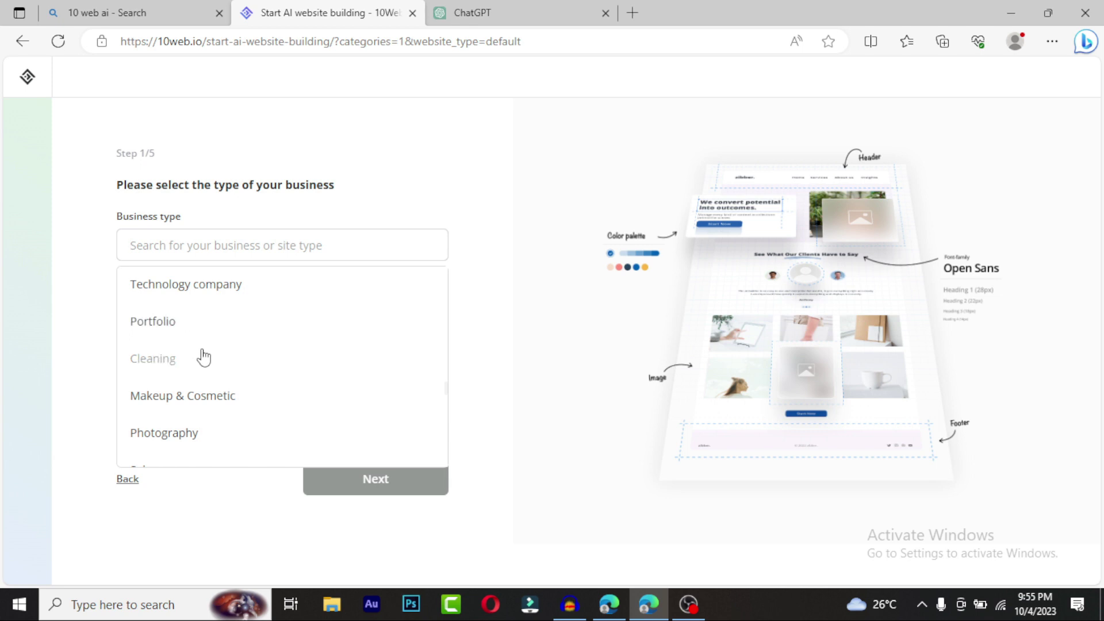
{"action": "scroll", "coordinate": [230, 372], "scroll_direction": "down", "scroll_amount": 3}
{"action": "scroll", "coordinate": [239, 376], "scroll_direction": "down", "scroll_amount": 8}
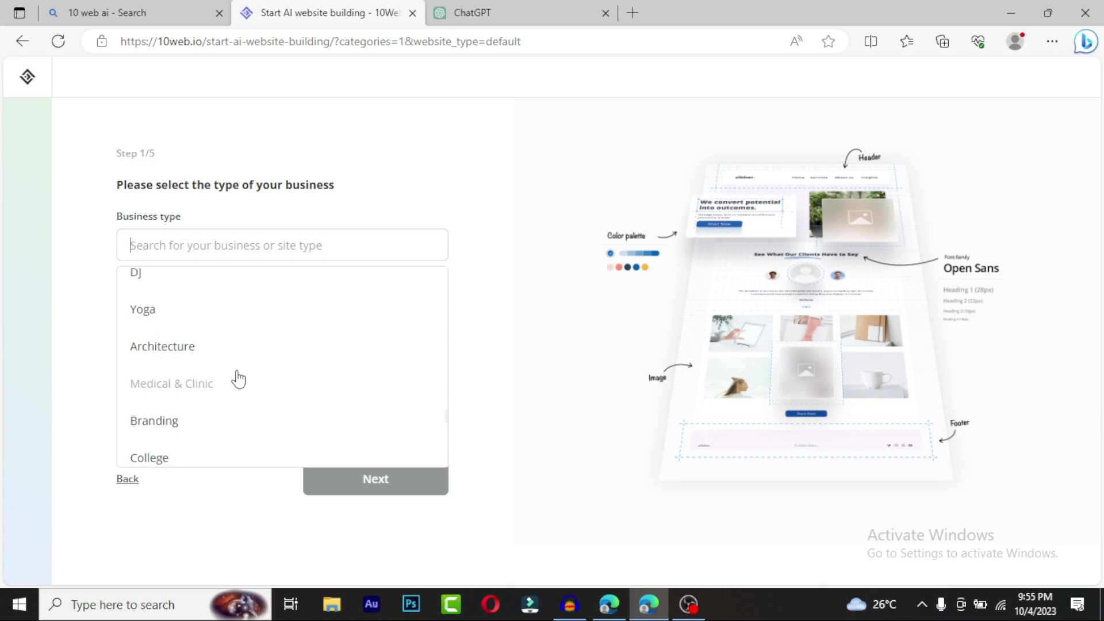
{"action": "scroll", "coordinate": [239, 382], "scroll_direction": "down", "scroll_amount": 7}
{"action": "scroll", "coordinate": [240, 389], "scroll_direction": "down", "scroll_amount": 3}
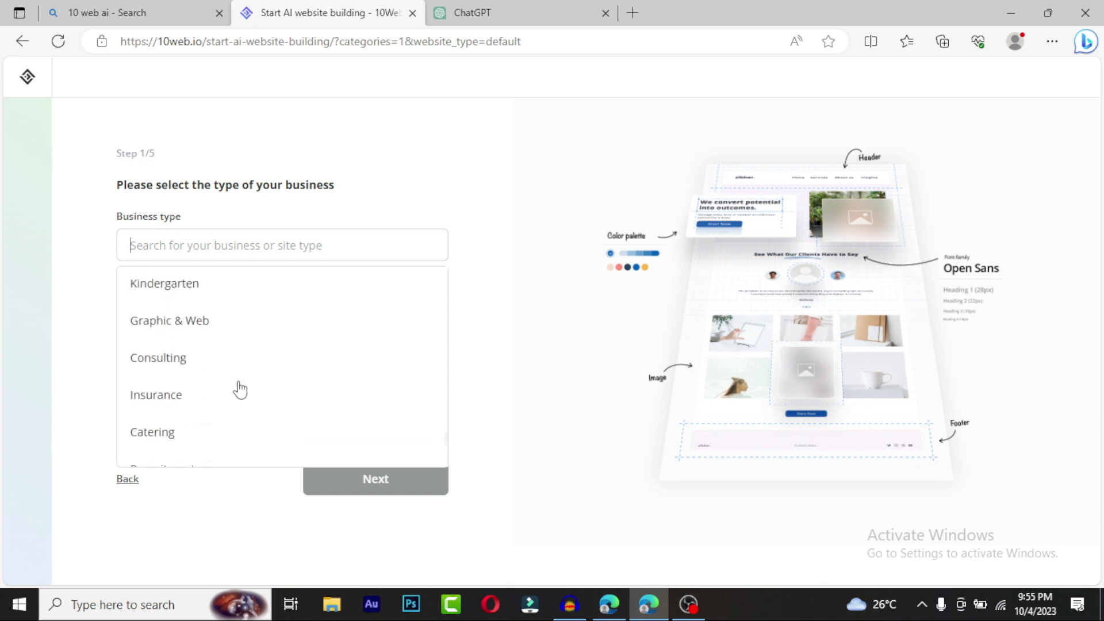
{"action": "scroll", "coordinate": [240, 389], "scroll_direction": "down", "scroll_amount": 7}
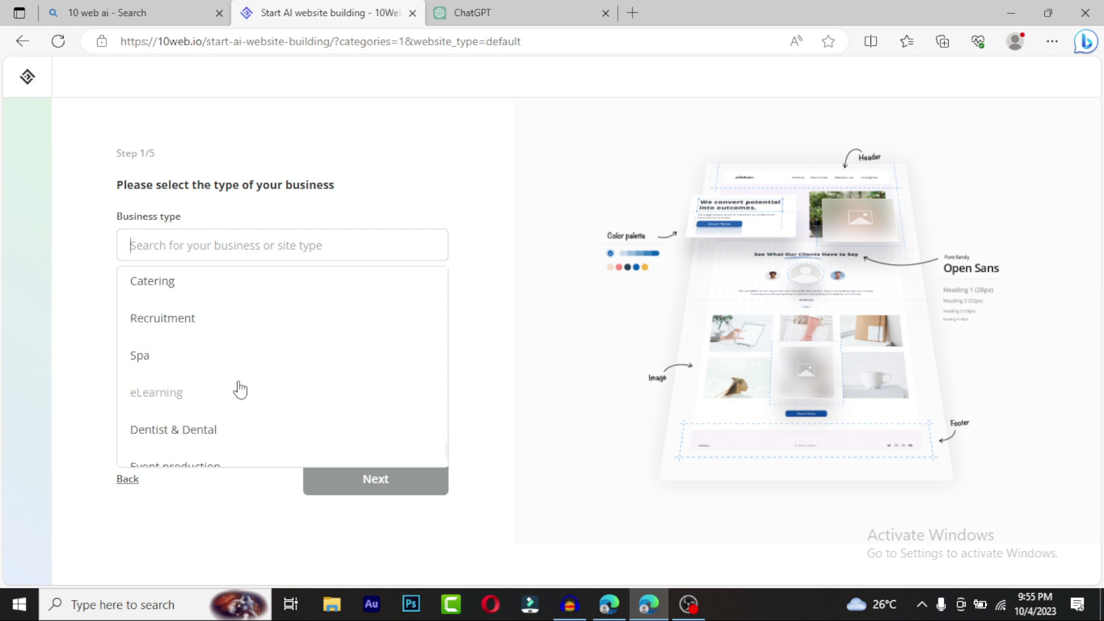
{"action": "scroll", "coordinate": [237, 387], "scroll_direction": "down", "scroll_amount": 1}
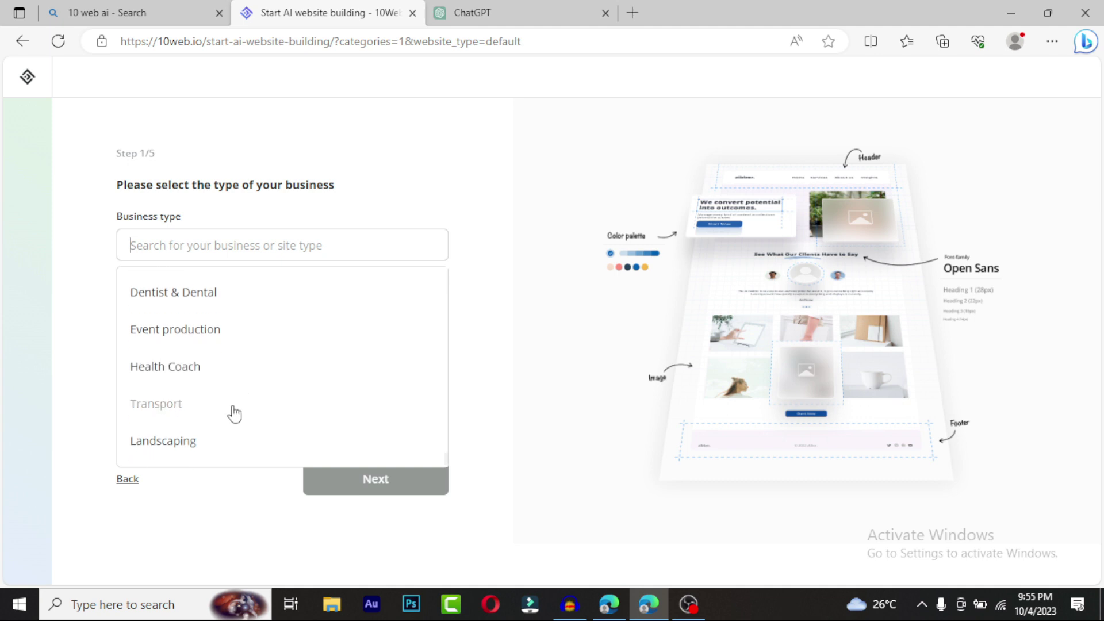
{"action": "scroll", "coordinate": [236, 409], "scroll_direction": "up", "scroll_amount": 19}
{"action": "scroll", "coordinate": [236, 409], "scroll_direction": "up", "scroll_amount": 20}
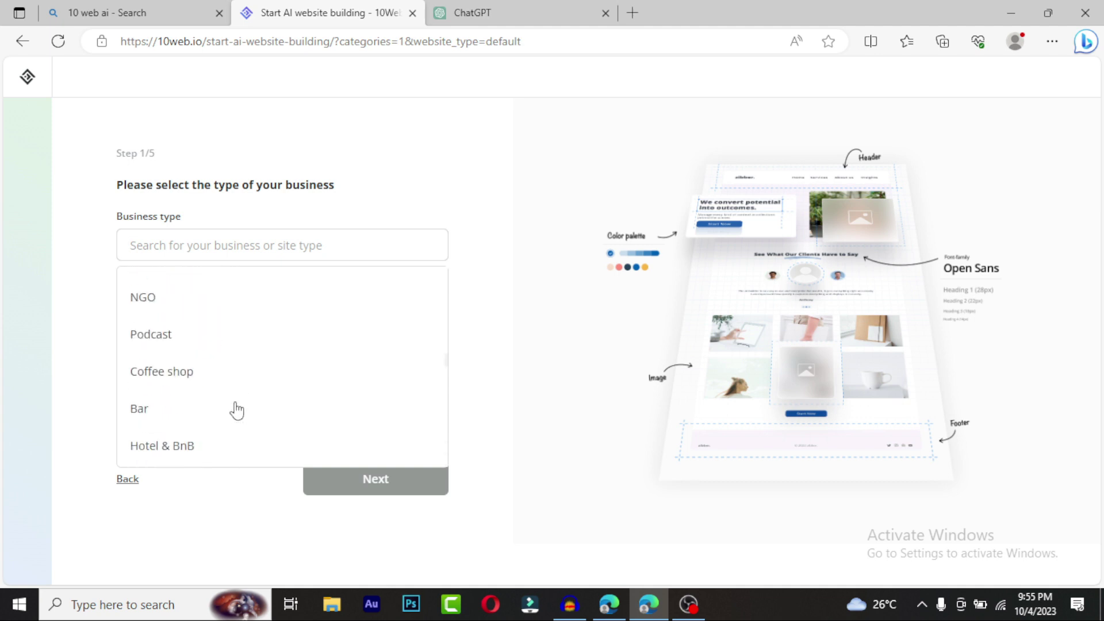
{"action": "scroll", "coordinate": [237, 410], "scroll_direction": "up", "scroll_amount": 20}
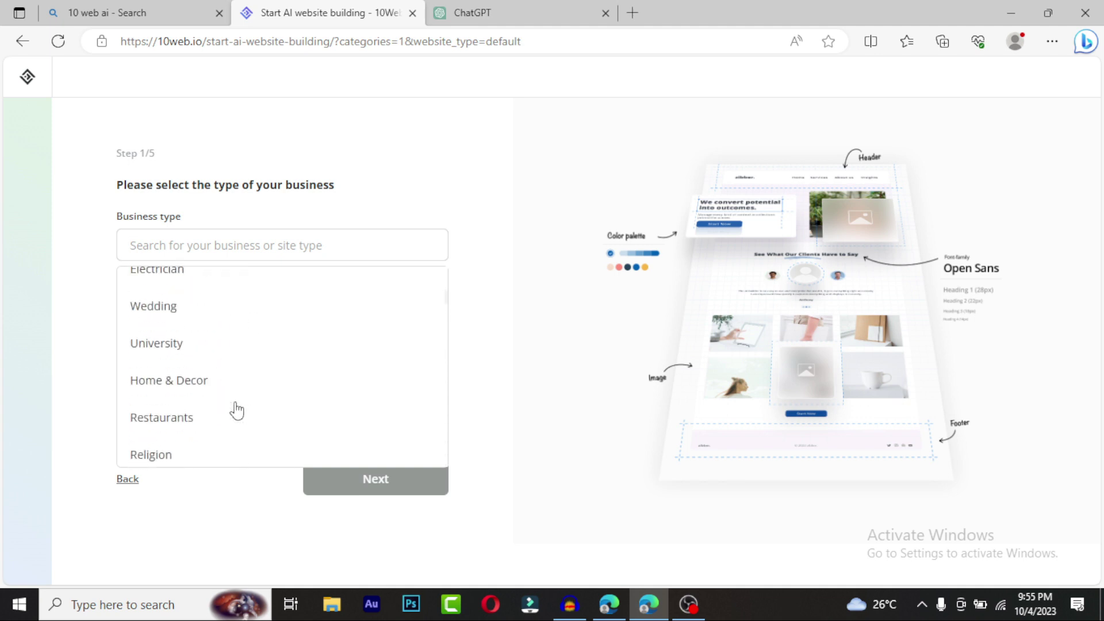
Search the business types for "marketi", choose Marketing Blog and continue to the theme selection.
{"action": "left_click", "coordinate": [185, 233]}
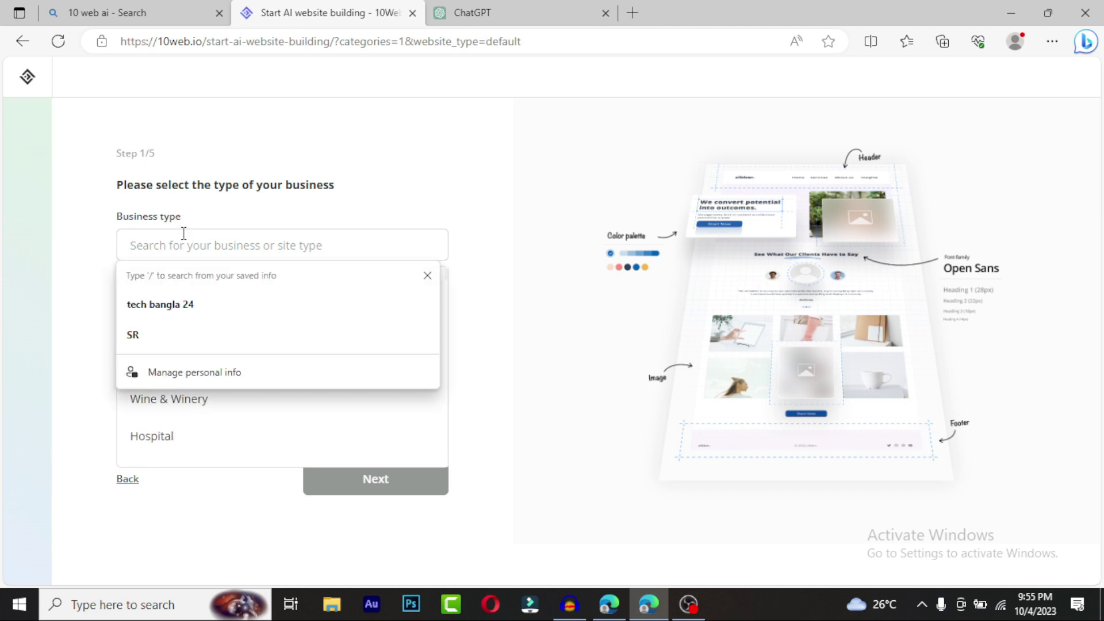
{"action": "type", "text": "marketi"}
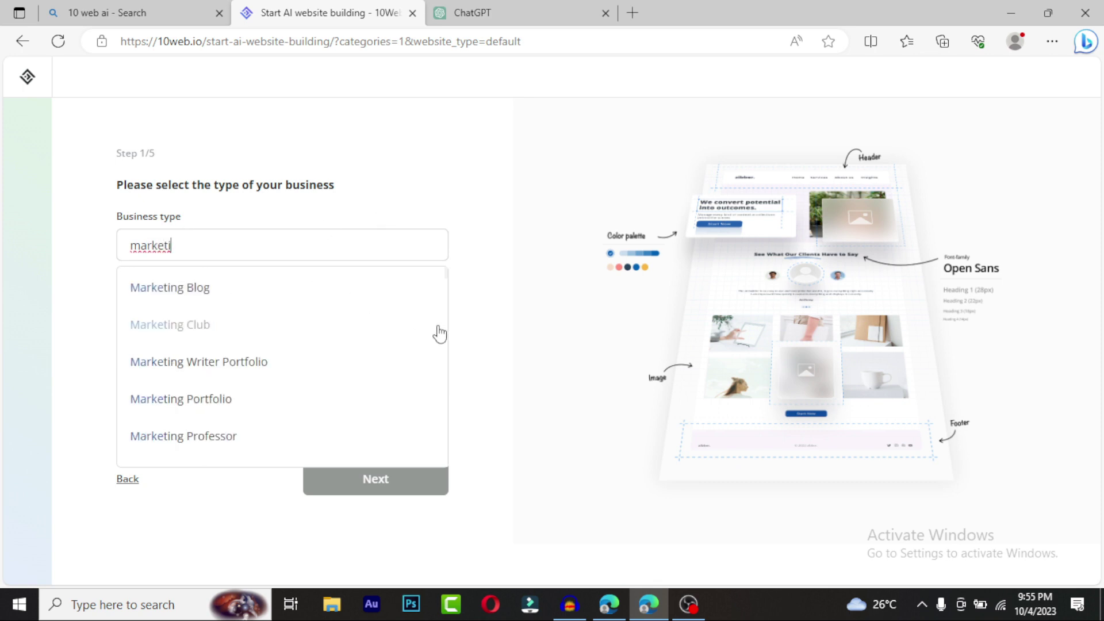
{"action": "left_click", "coordinate": [215, 294]}
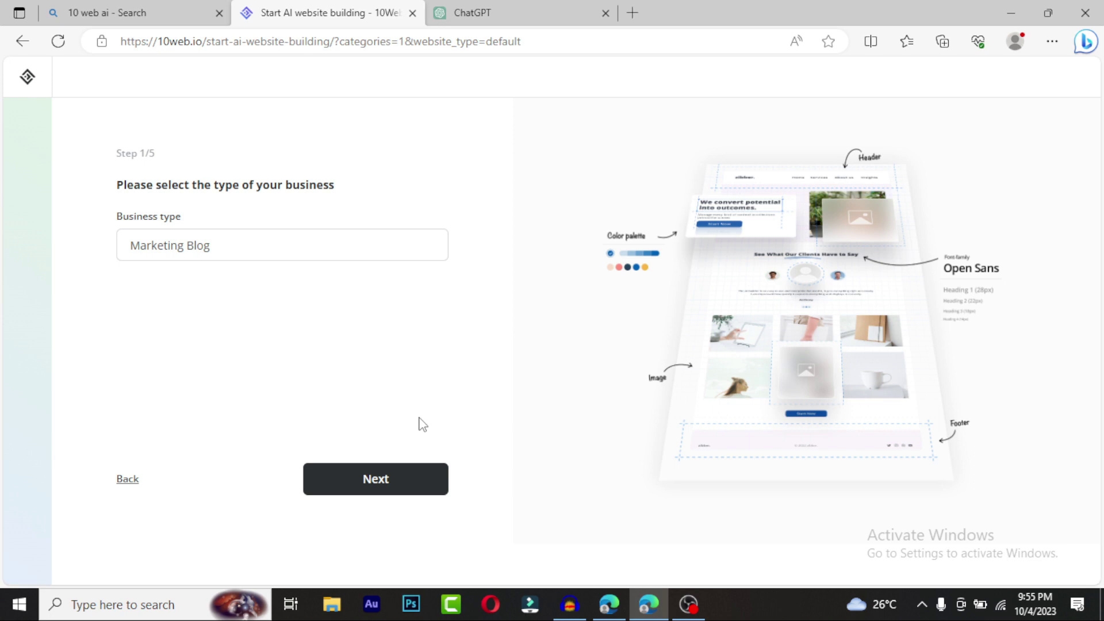
{"action": "left_click", "coordinate": [379, 486]}
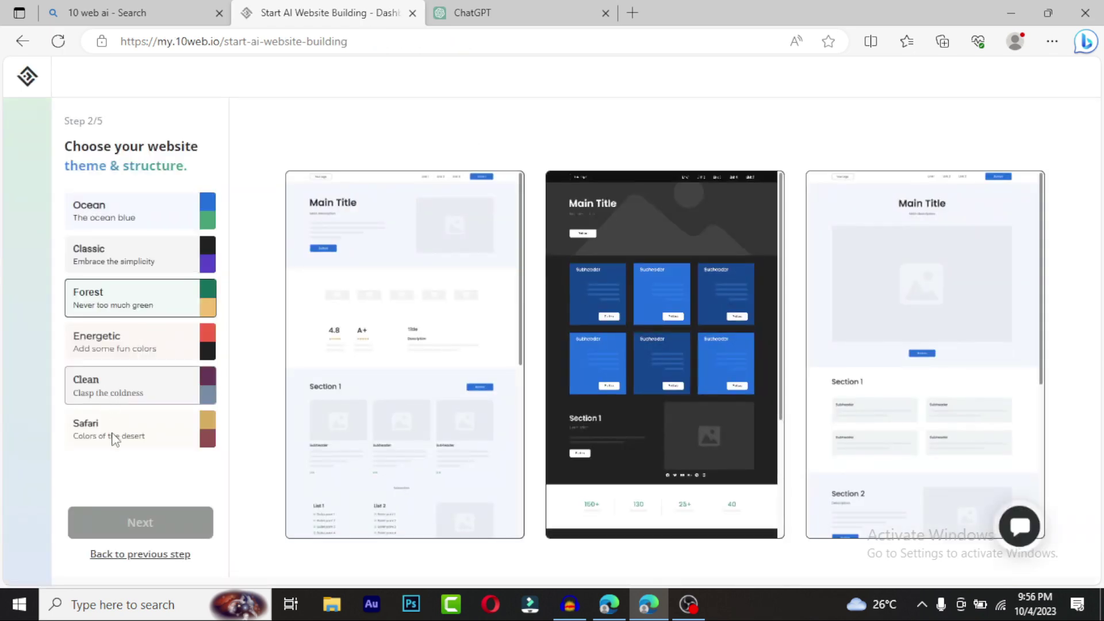
Try the Ocean and Classic themes, settle on Ocean with the dark layout with six blue cards, and continue to the company details.
{"action": "left_click", "coordinate": [105, 212]}
{"action": "mouse_move", "coordinate": [621, 328]}
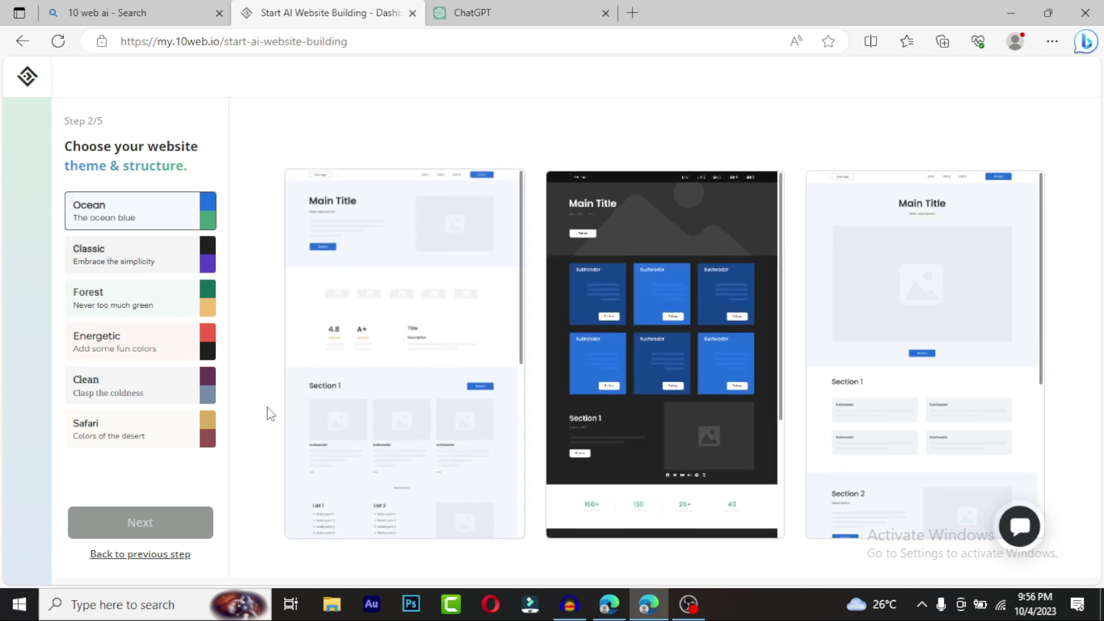
{"action": "left_click", "coordinate": [92, 266]}
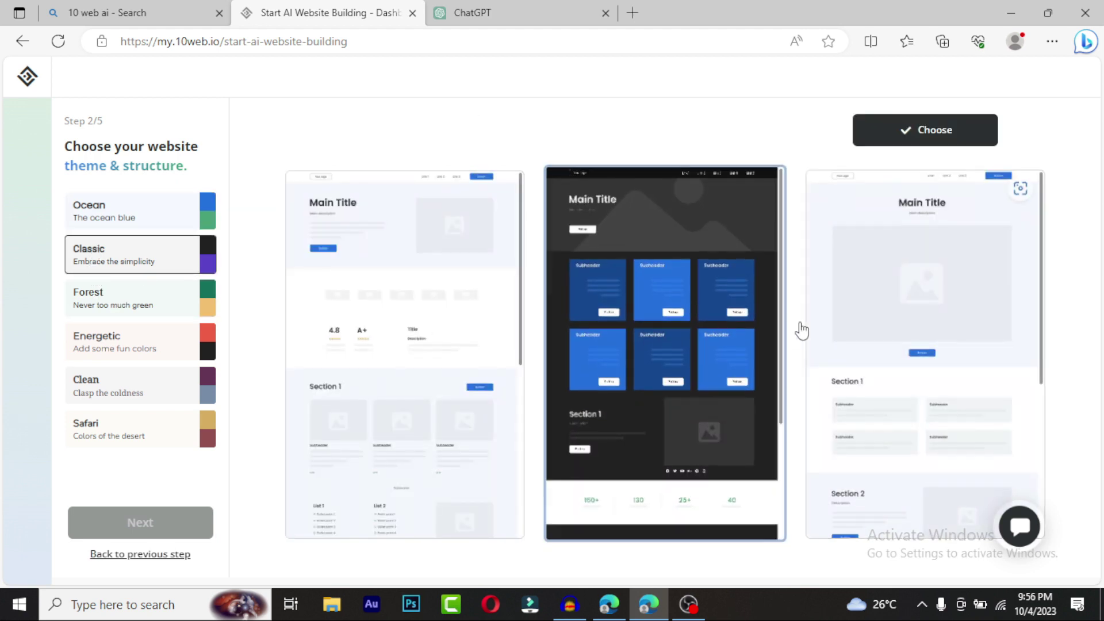
{"action": "left_click", "coordinate": [127, 223]}
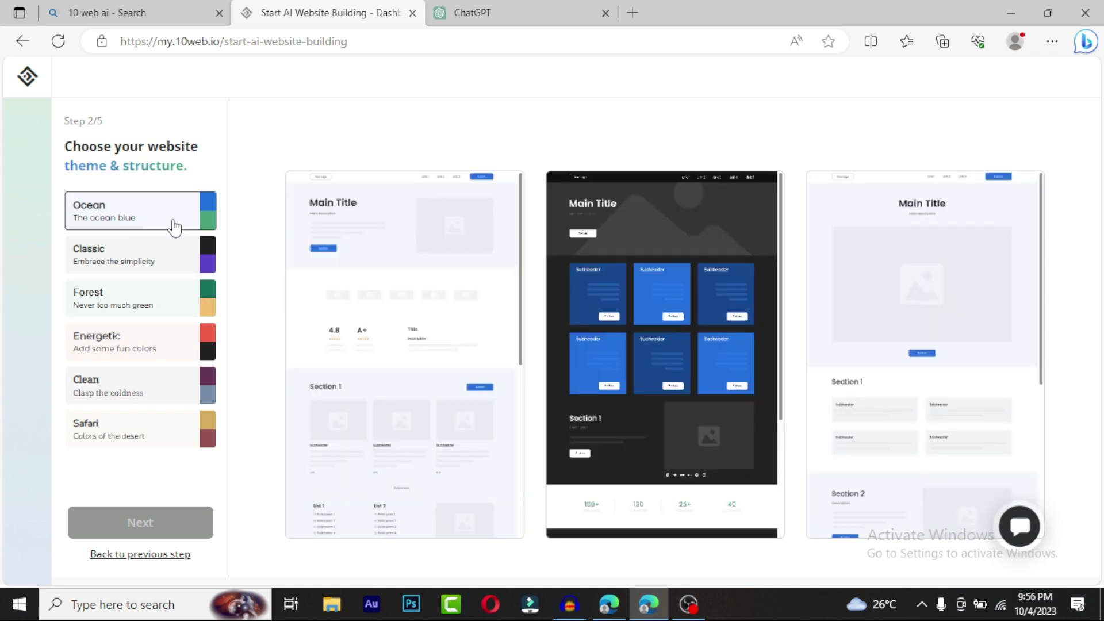
{"action": "mouse_move", "coordinate": [661, 326]}
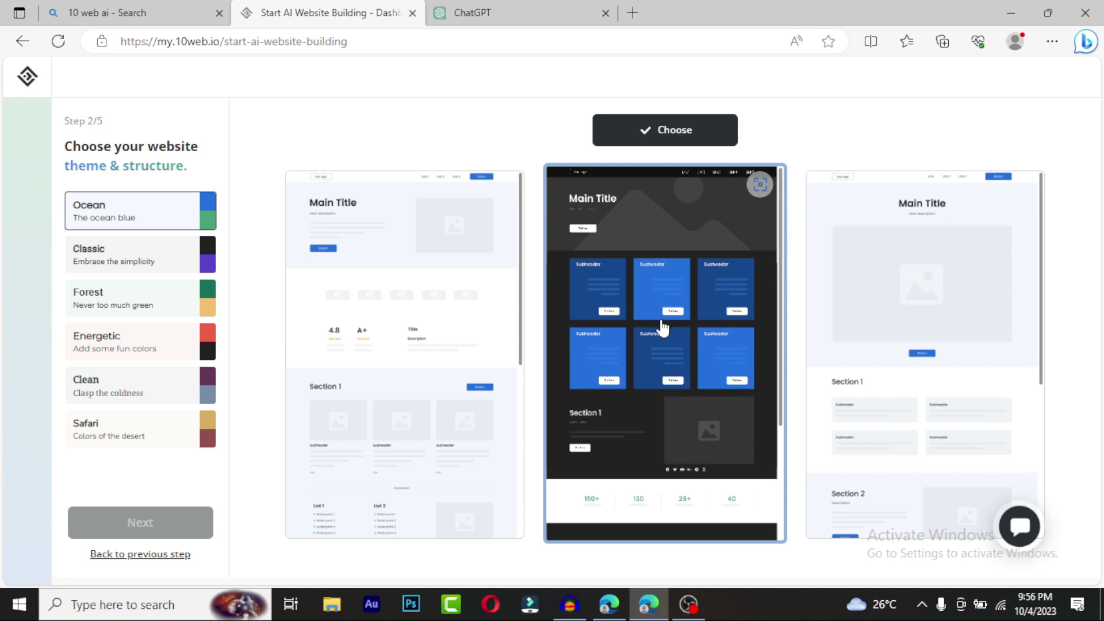
{"action": "left_click", "coordinate": [663, 327]}
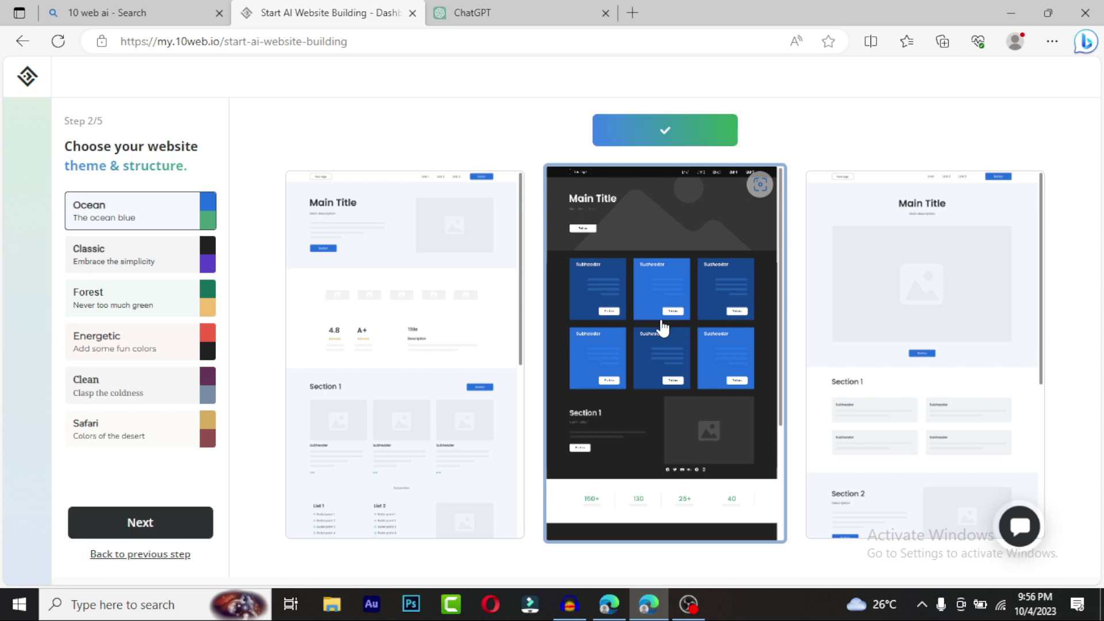
{"action": "left_click", "coordinate": [172, 522]}
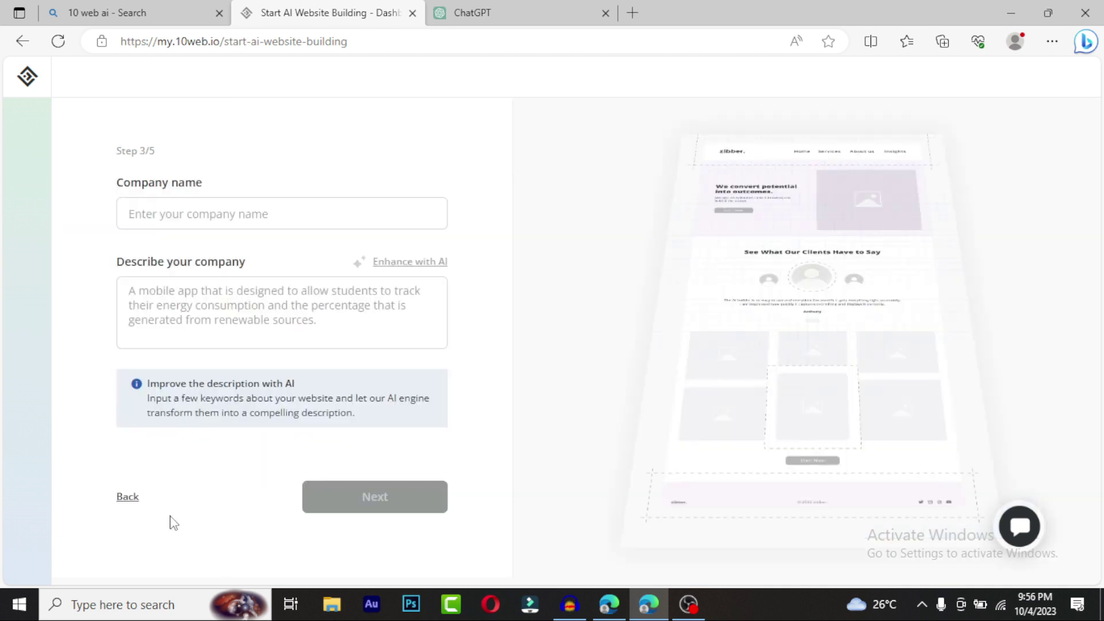
Name the company Tech bangla 24, describe it as digital marketing that boosts YouTube videos, Facebook videos and websites, and continue to the services.
{"action": "left_click", "coordinate": [236, 220]}
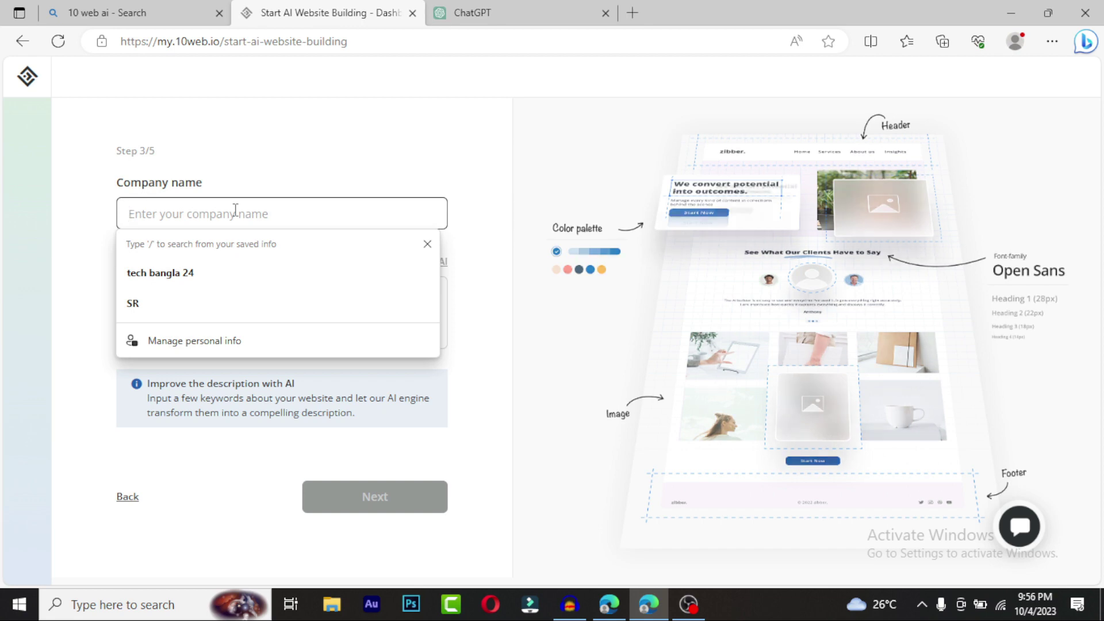
{"action": "type", "text": "Tec"}
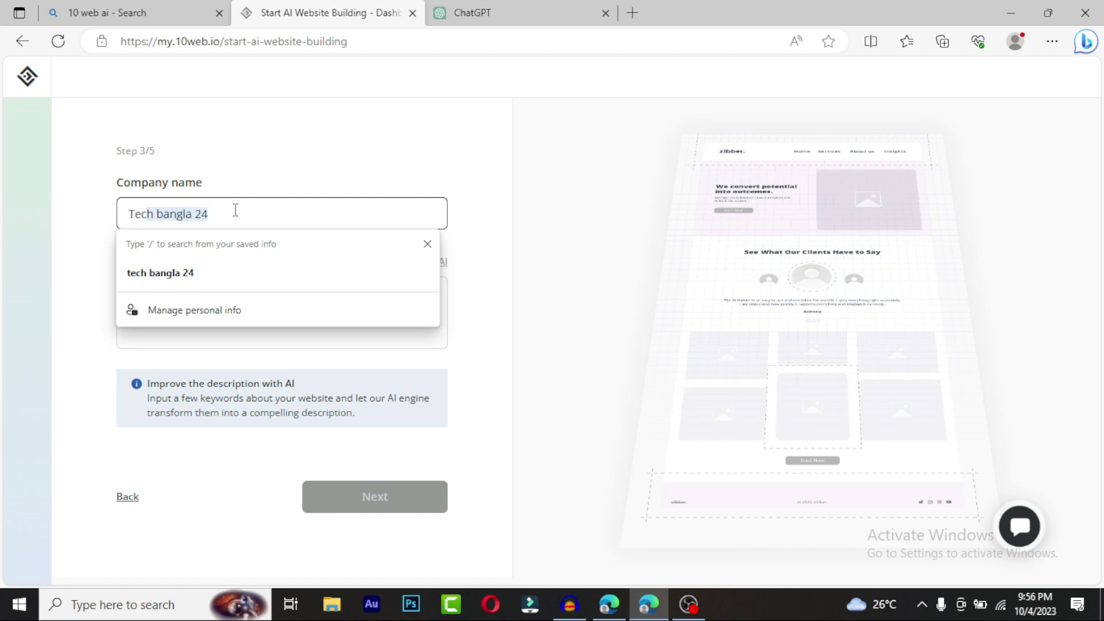
{"action": "key", "text": "BackSpace"}
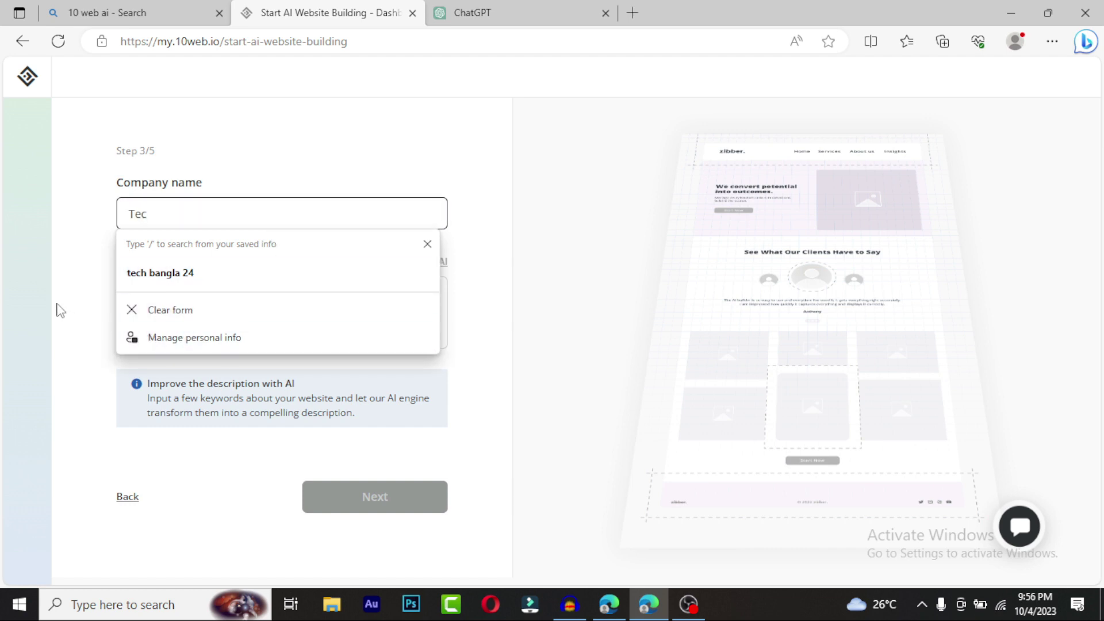
{"action": "left_click", "coordinate": [172, 270]}
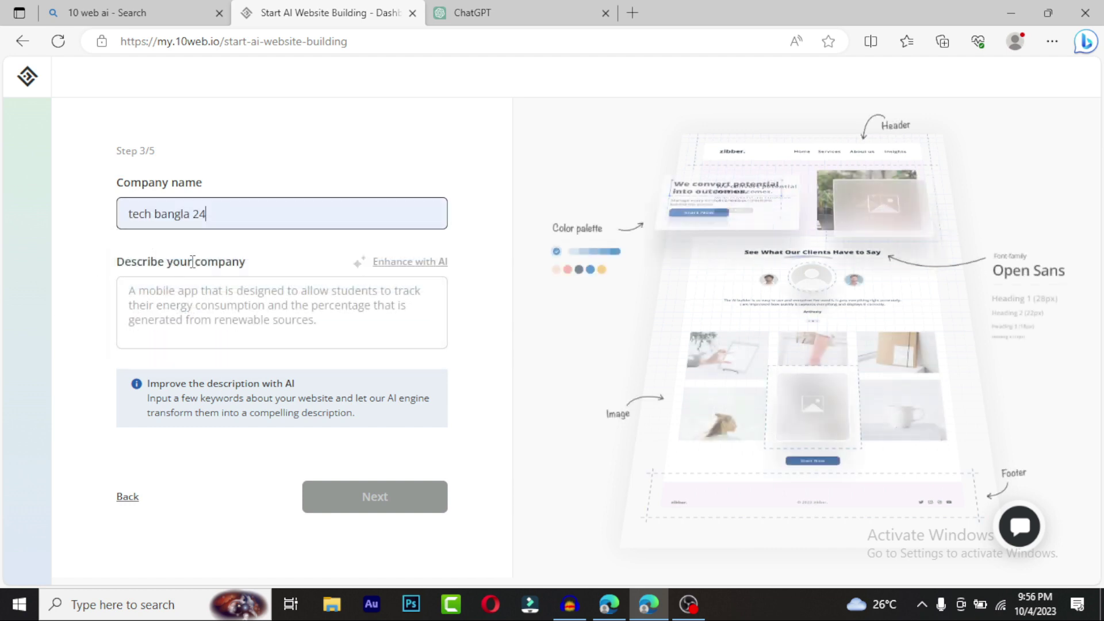
{"action": "left_click", "coordinate": [132, 216]}
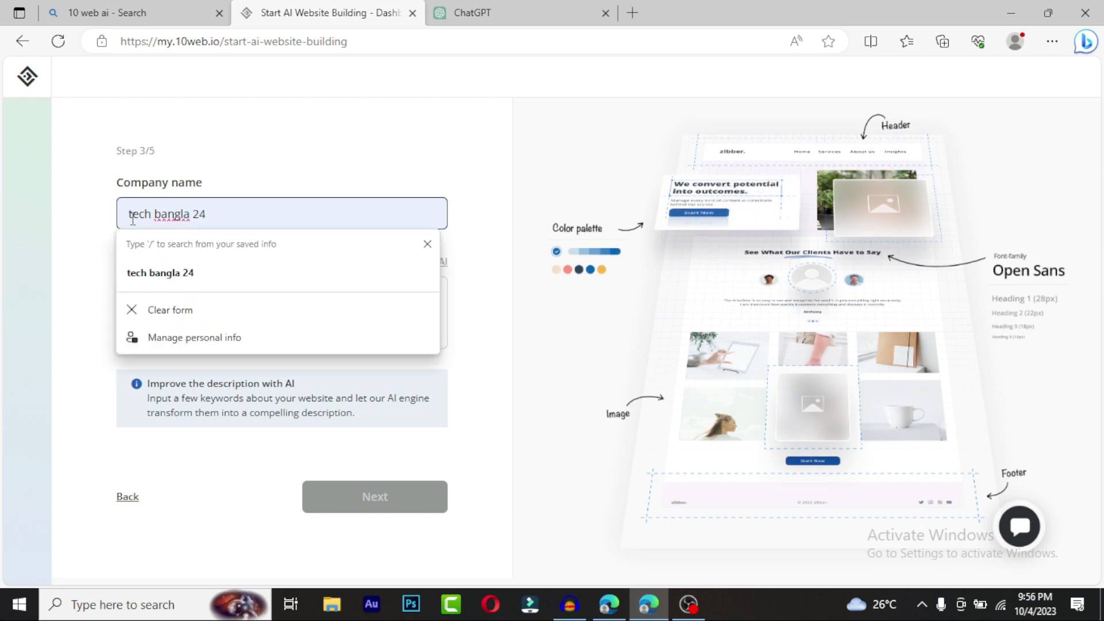
{"action": "key", "text": "BackSpace"}
{"action": "type", "text": "T"}
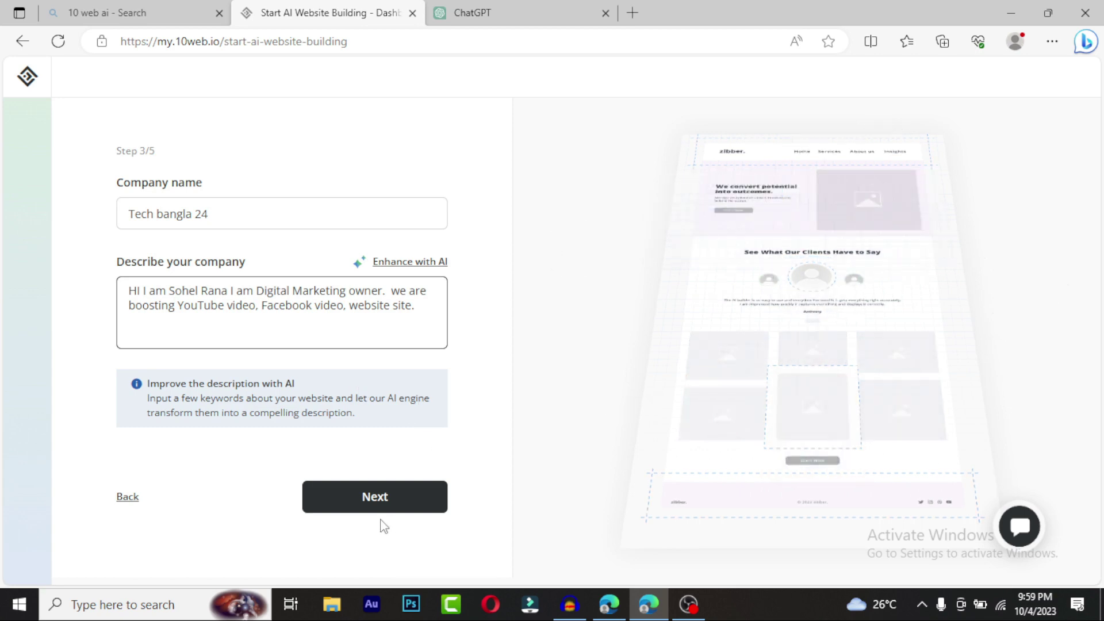
{"action": "left_click", "coordinate": [380, 500]}
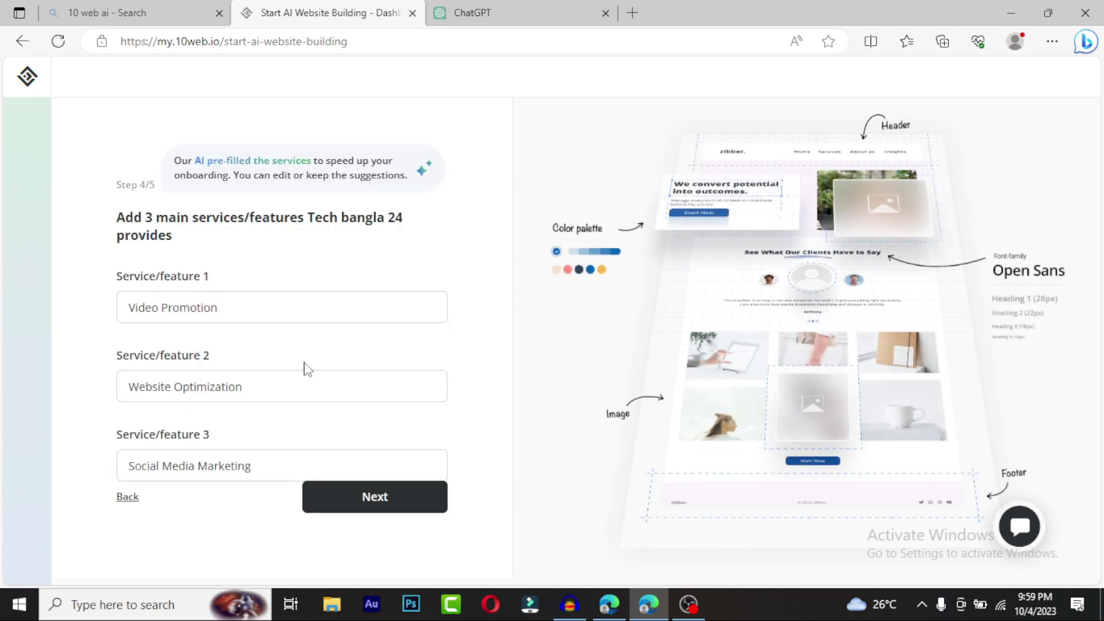
Keep the suggested services Video Promotion, Website Optimization and Social Media Marketing, and continue to the tone of voice.
{"action": "left_click", "coordinate": [260, 307]}
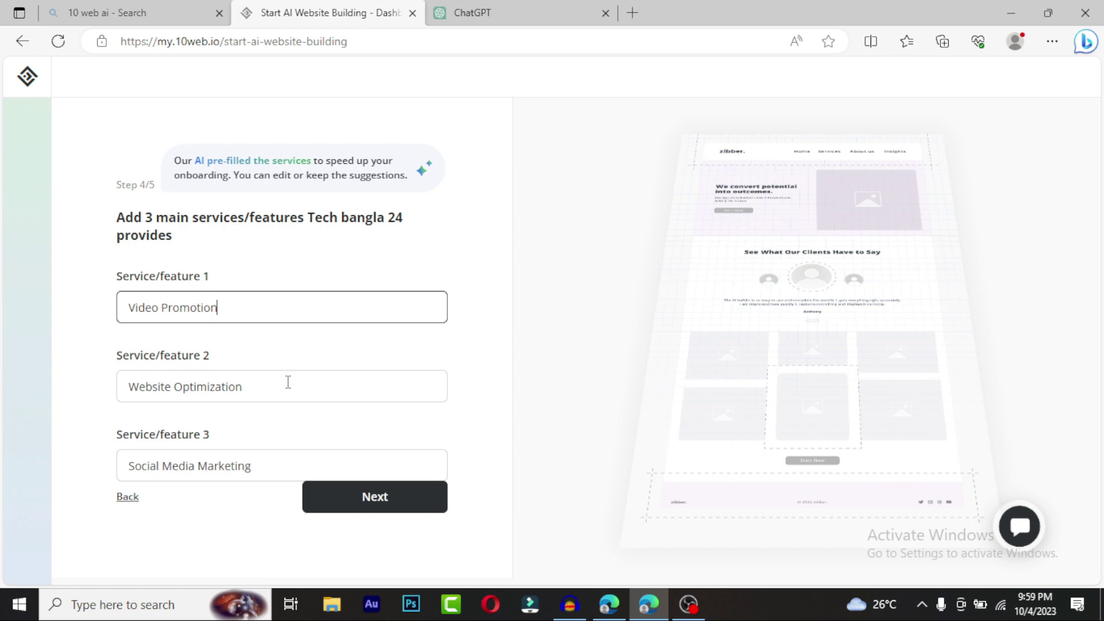
{"action": "left_click", "coordinate": [256, 384]}
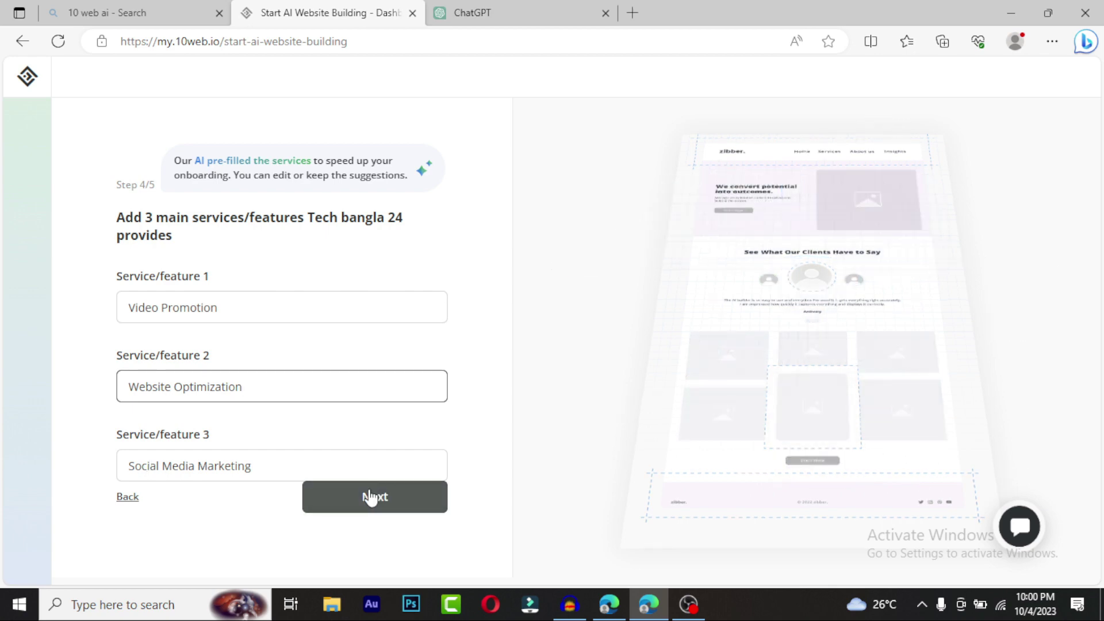
{"action": "left_click", "coordinate": [371, 498]}
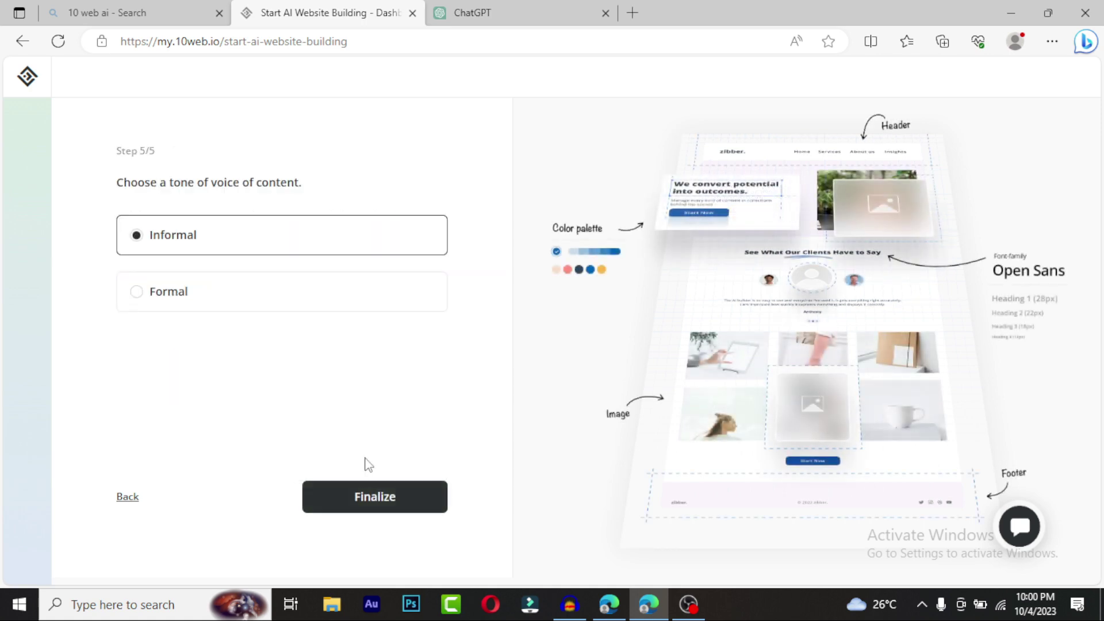
Compare the Informal and Formal tones of voice, settle on Formal and finalize the website setup.
{"action": "left_click", "coordinate": [137, 291]}
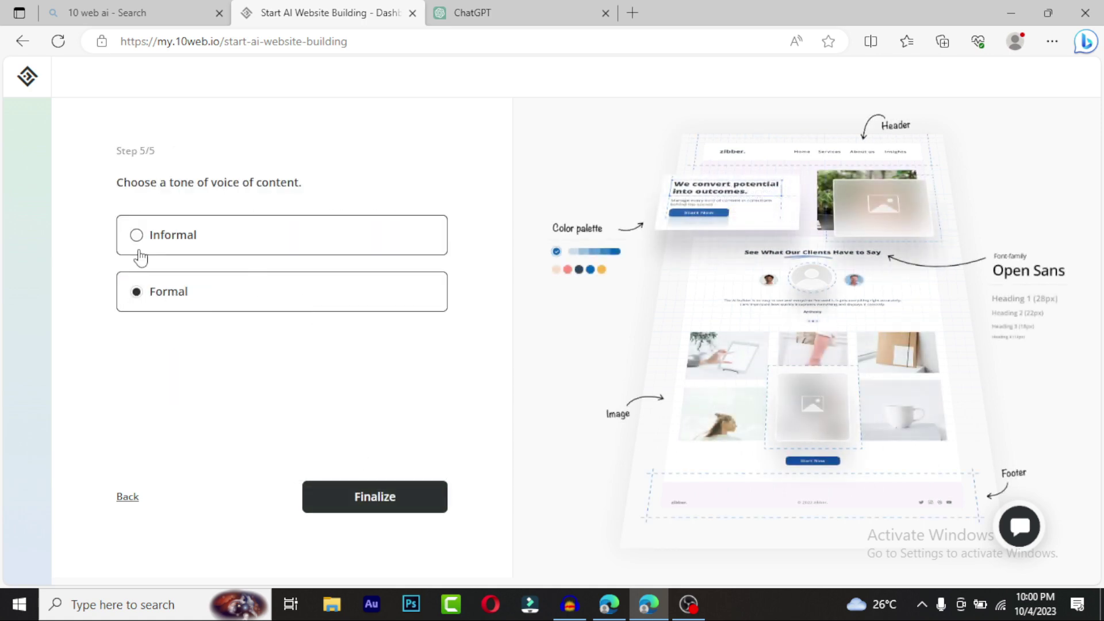
{"action": "left_click", "coordinate": [137, 237]}
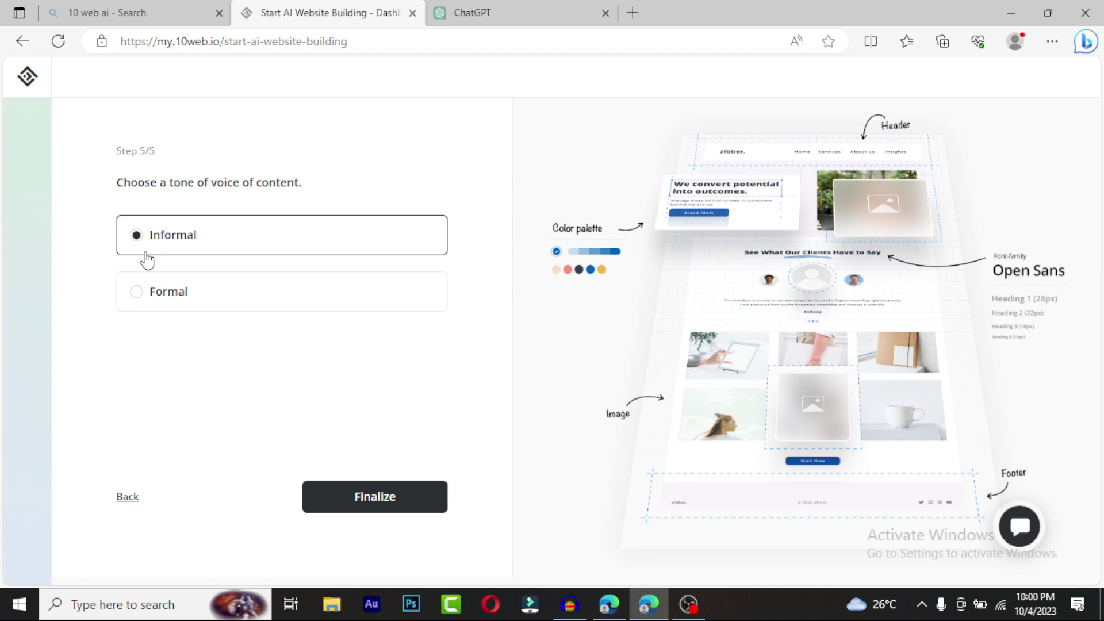
{"action": "left_click", "coordinate": [137, 294]}
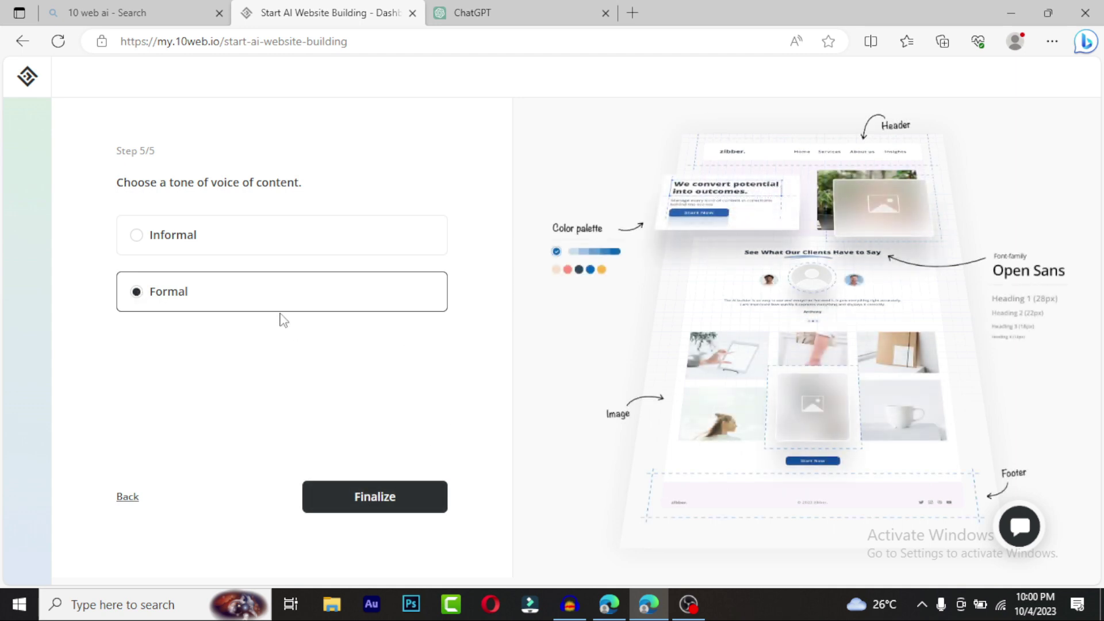
{"action": "left_click", "coordinate": [236, 251]}
{"action": "left_click", "coordinate": [148, 290]}
{"action": "left_click", "coordinate": [345, 493]}
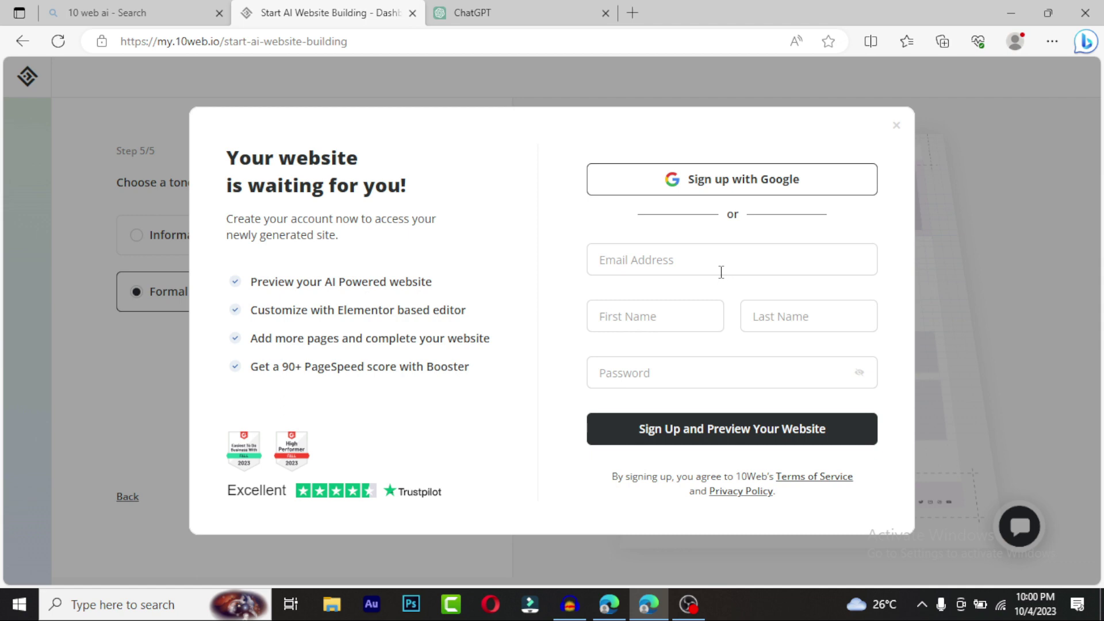
Sign up with the e-mail address, first and last name and account password, and open the generated website's preview.
{"action": "left_click", "coordinate": [702, 253]}
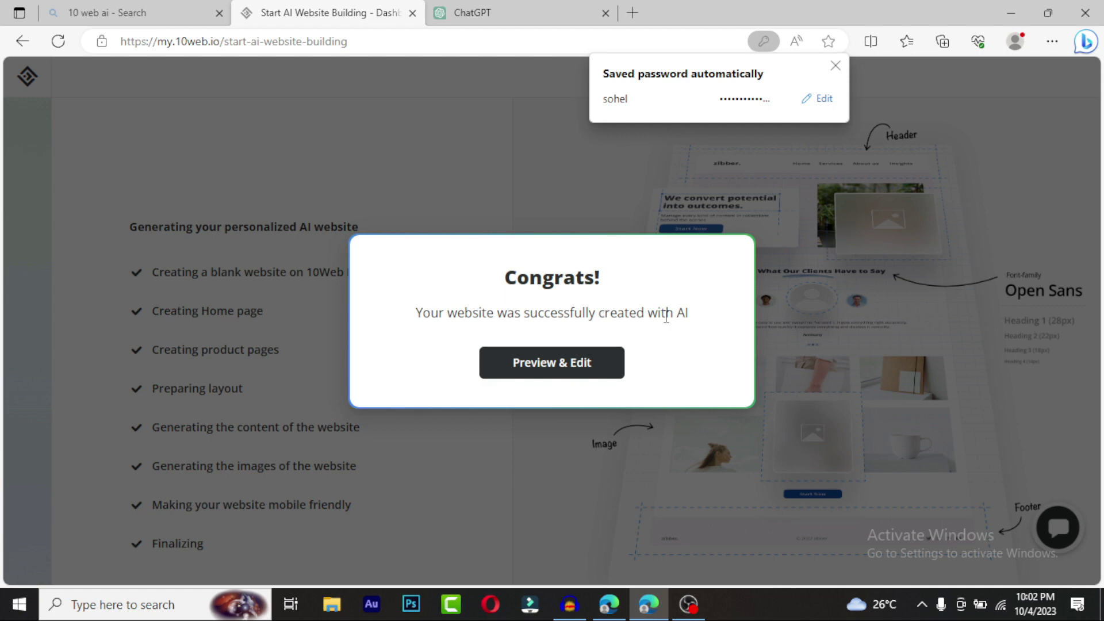
{"action": "left_click", "coordinate": [582, 367]}
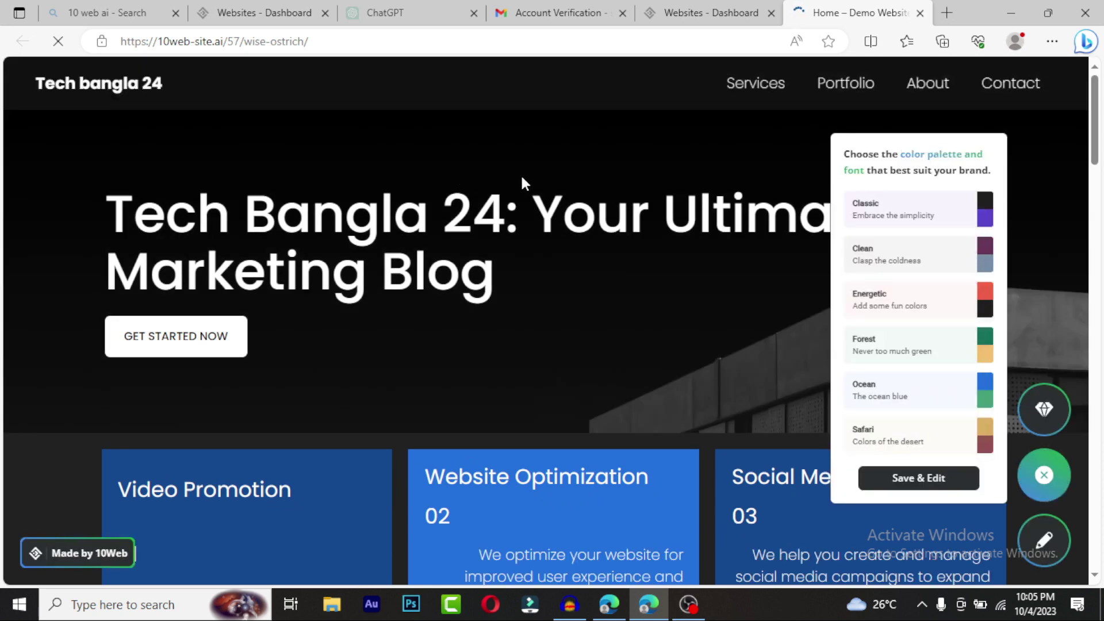
Look through the generated home page from the service cards down to the clients section, dismissing the AI Builder Pro trial offer.
{"action": "scroll", "coordinate": [555, 273], "scroll_direction": "down", "scroll_amount": 8}
{"action": "scroll", "coordinate": [555, 273], "scroll_direction": "down", "scroll_amount": 10}
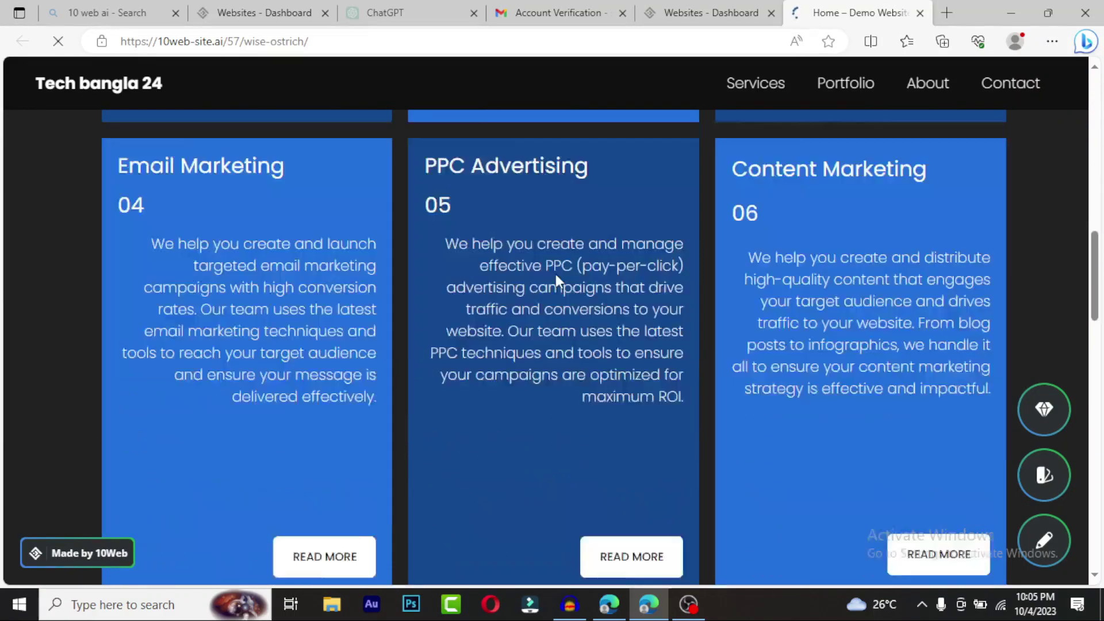
{"action": "scroll", "coordinate": [555, 272], "scroll_direction": "up", "scroll_amount": 5}
{"action": "scroll", "coordinate": [555, 272], "scroll_direction": "up", "scroll_amount": 8}
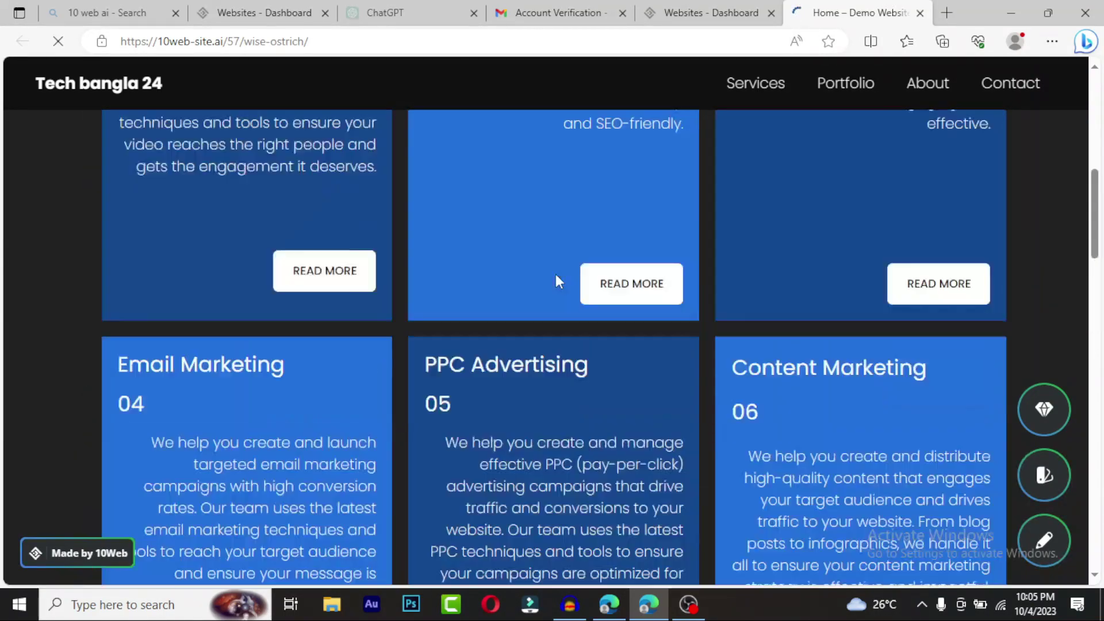
{"action": "scroll", "coordinate": [555, 281], "scroll_direction": "down", "scroll_amount": 4}
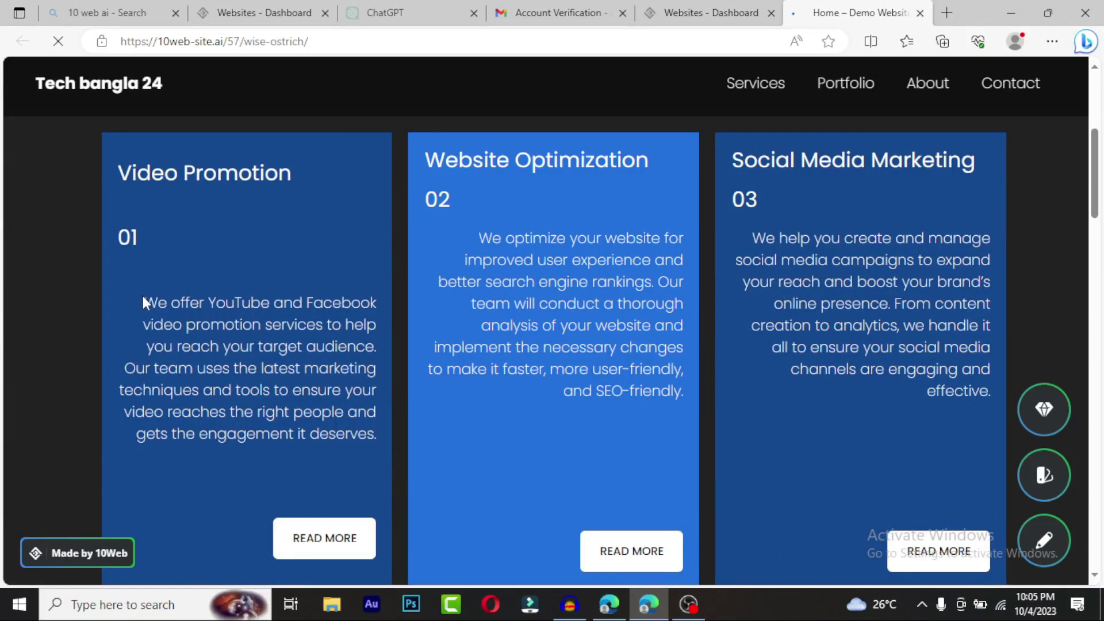
{"action": "scroll", "coordinate": [455, 361], "scroll_direction": "down", "scroll_amount": 2}
{"action": "scroll", "coordinate": [455, 361], "scroll_direction": "down", "scroll_amount": 5}
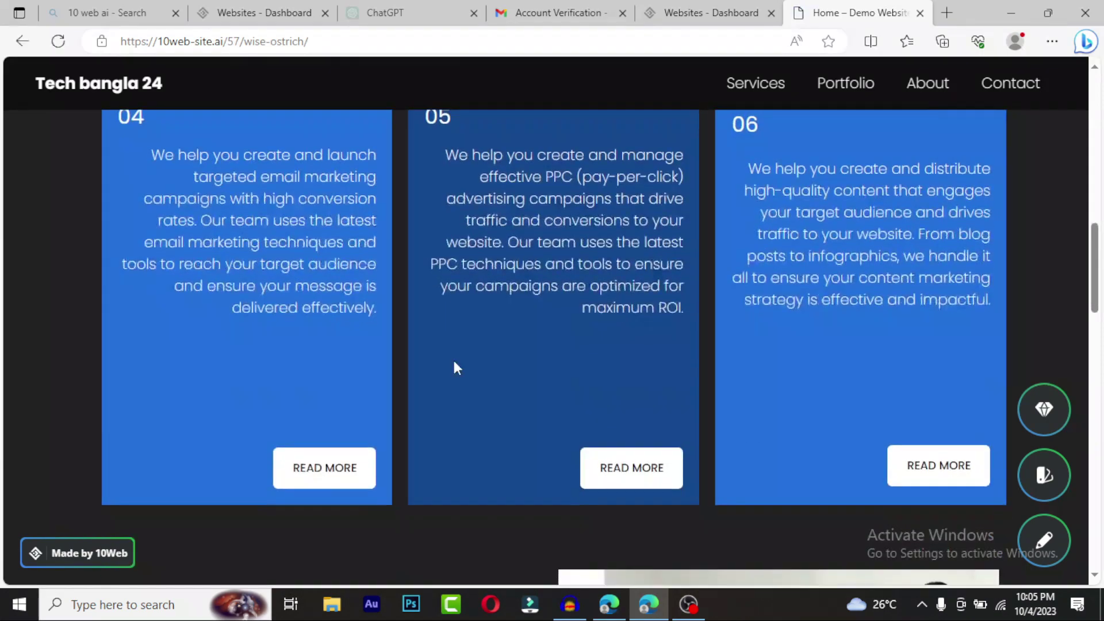
{"action": "scroll", "coordinate": [454, 361], "scroll_direction": "up", "scroll_amount": 5}
{"action": "scroll", "coordinate": [454, 360], "scroll_direction": "up", "scroll_amount": 4}
{"action": "scroll", "coordinate": [454, 361], "scroll_direction": "down", "scroll_amount": 14}
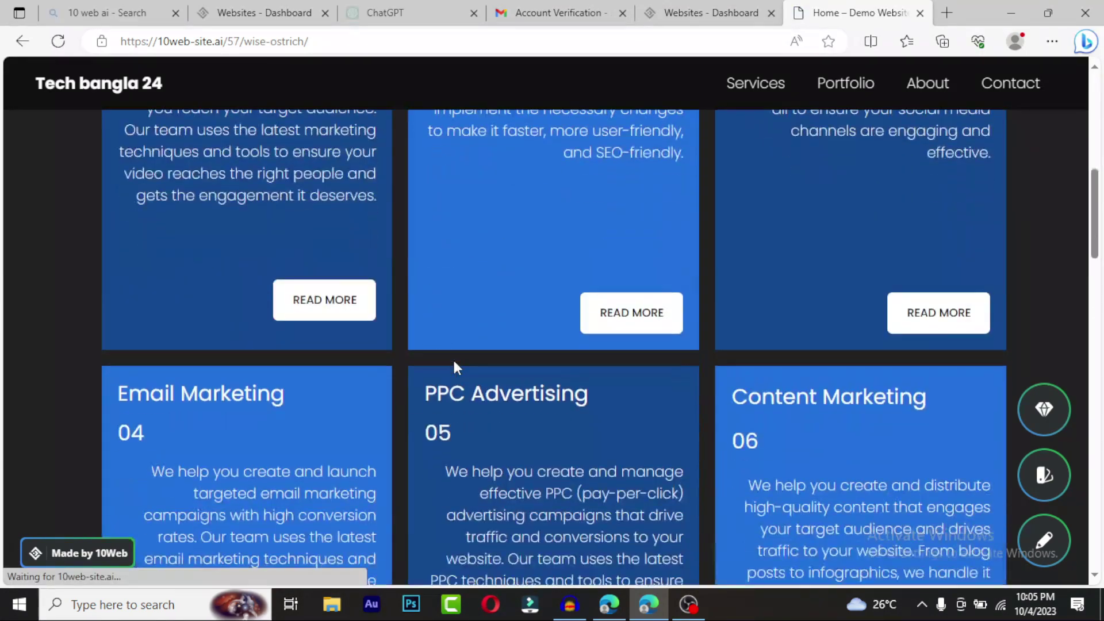
{"action": "scroll", "coordinate": [457, 368], "scroll_direction": "down", "scroll_amount": 1}
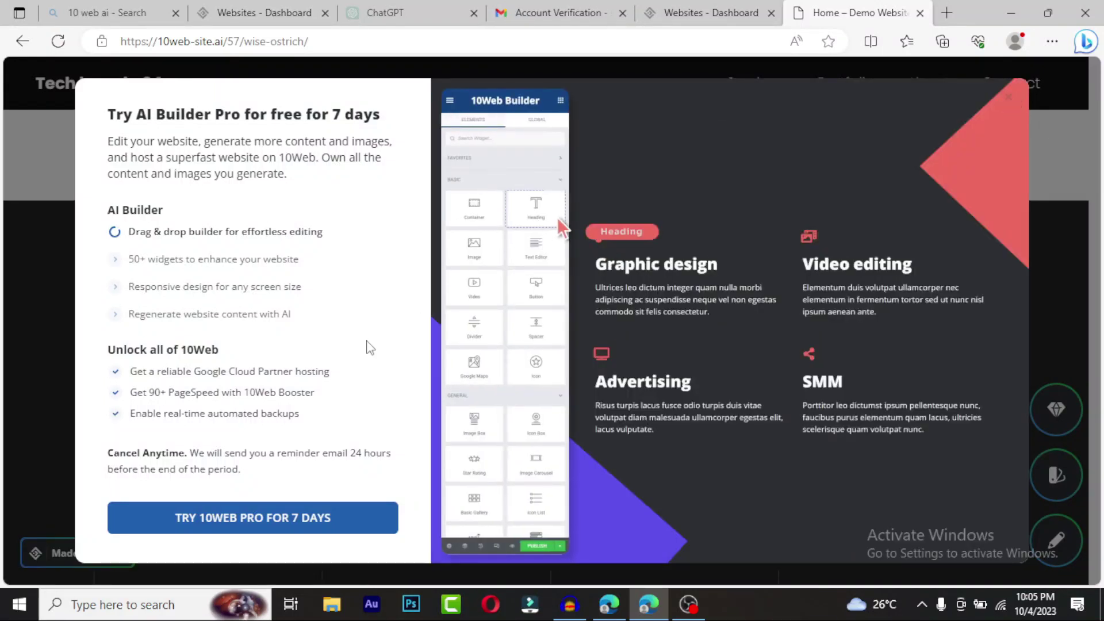
{"action": "left_click", "coordinate": [1009, 98]}
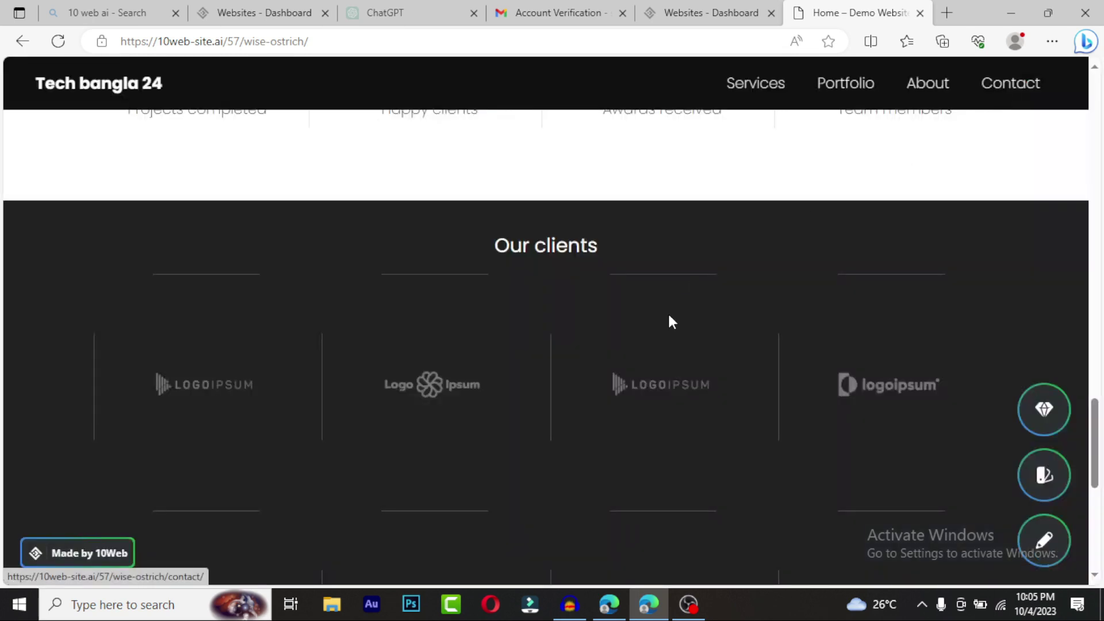
Check the client logos and the footer's social and contact details, and return to the home page's header.
{"action": "scroll", "coordinate": [668, 316], "scroll_direction": "down", "scroll_amount": 8}
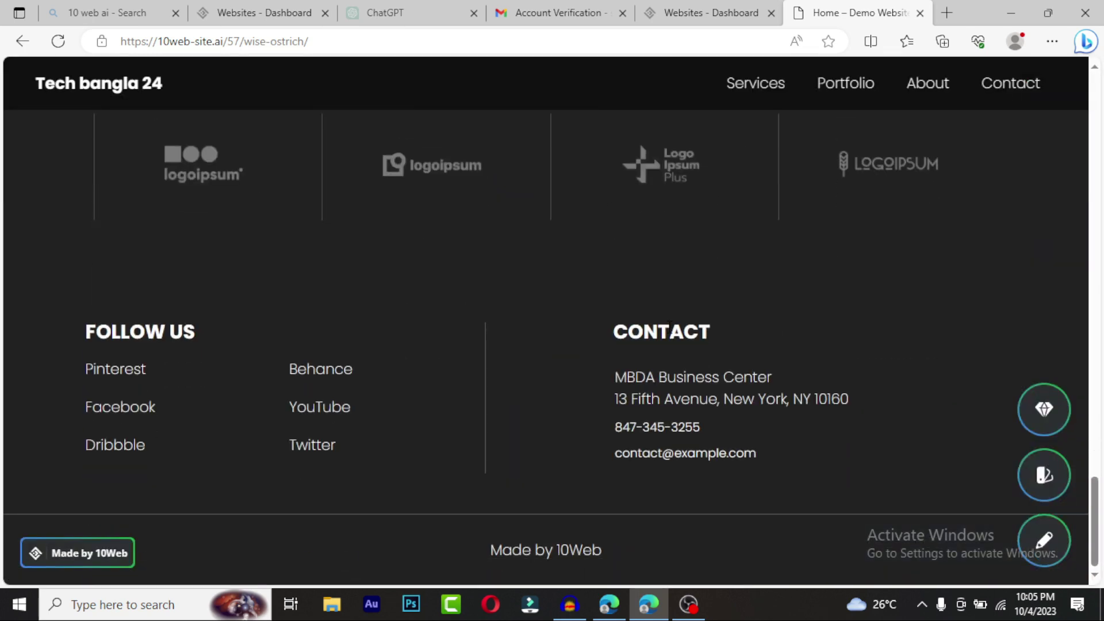
{"action": "scroll", "coordinate": [665, 329], "scroll_direction": "up", "scroll_amount": 20}
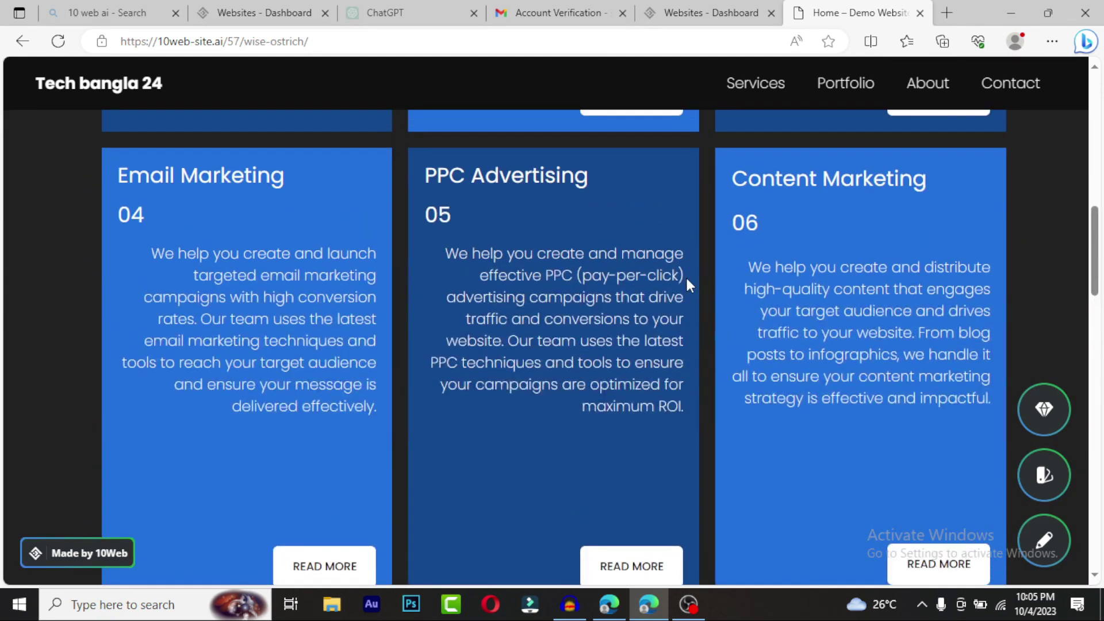
{"action": "scroll", "coordinate": [687, 279], "scroll_direction": "up", "scroll_amount": 7}
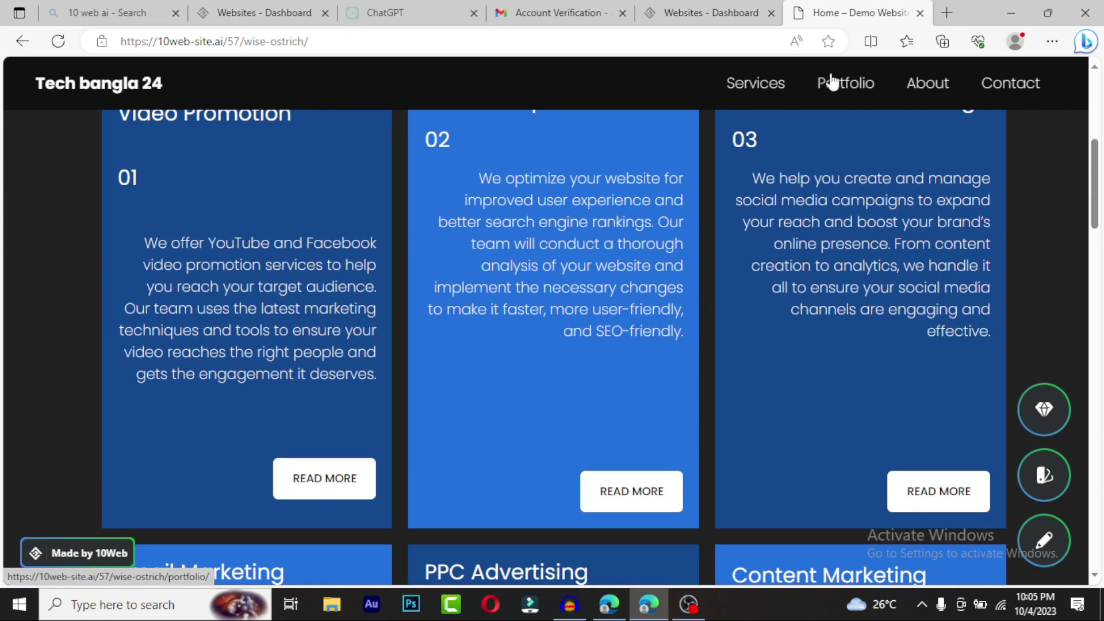
{"action": "scroll", "coordinate": [324, 210], "scroll_direction": "up", "scroll_amount": 2}
{"action": "scroll", "coordinate": [324, 210], "scroll_direction": "up", "scroll_amount": 5}
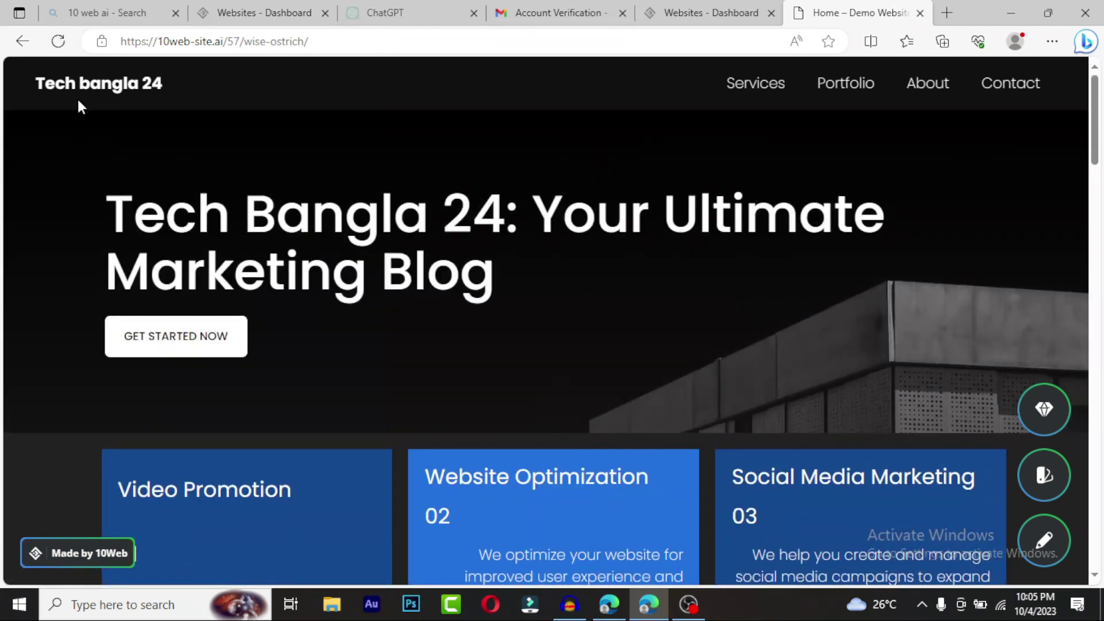
Review the home page's hero, six service cards, Digital Marketing Services section and company statistics.
{"action": "scroll", "coordinate": [226, 200], "scroll_direction": "down", "scroll_amount": 1}
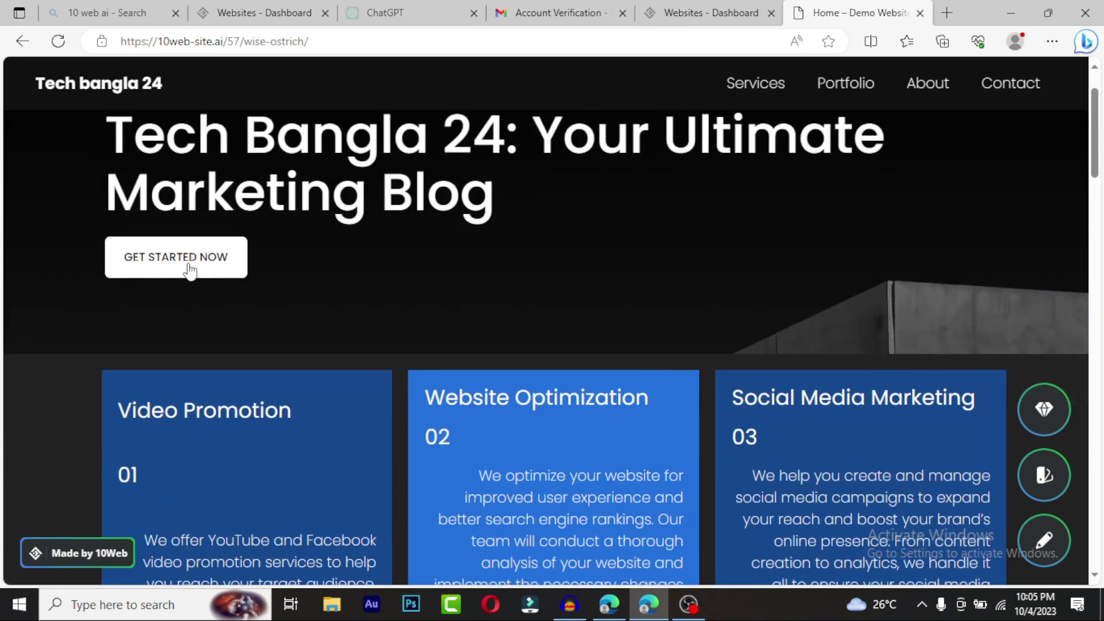
{"action": "scroll", "coordinate": [188, 271], "scroll_direction": "down", "scroll_amount": 7}
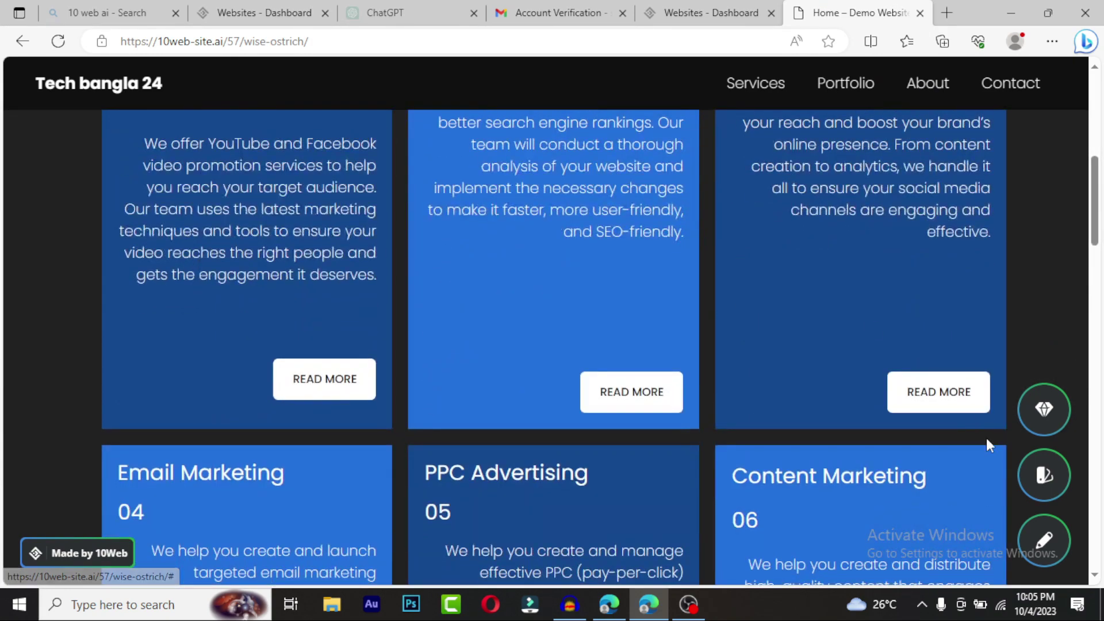
{"action": "scroll", "coordinate": [747, 478], "scroll_direction": "down", "scroll_amount": 7}
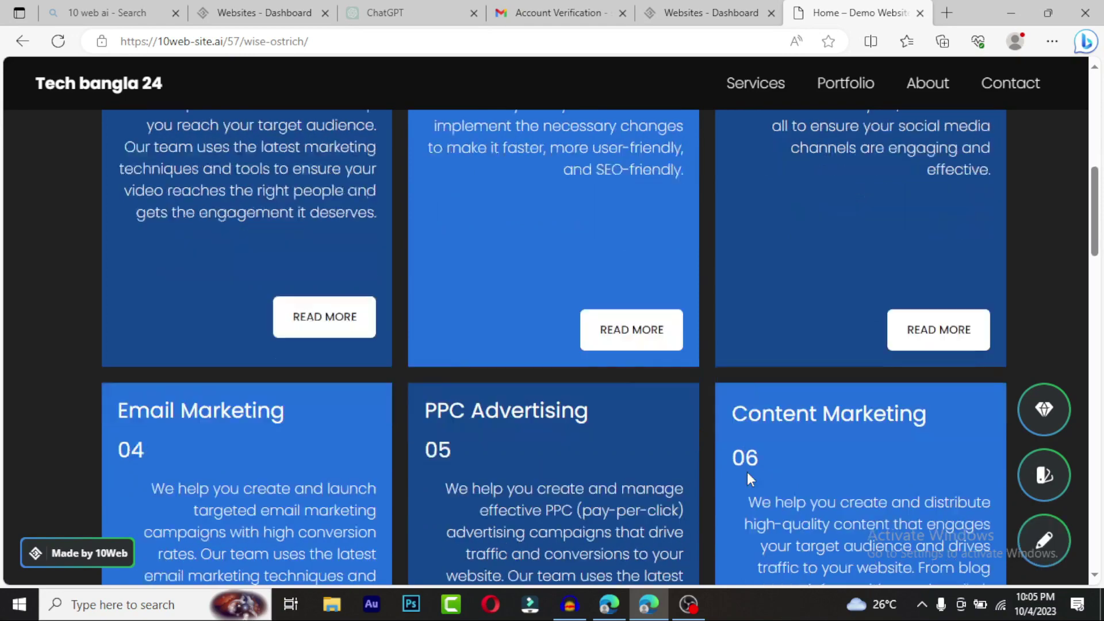
{"action": "scroll", "coordinate": [747, 472], "scroll_direction": "down", "scroll_amount": 10}
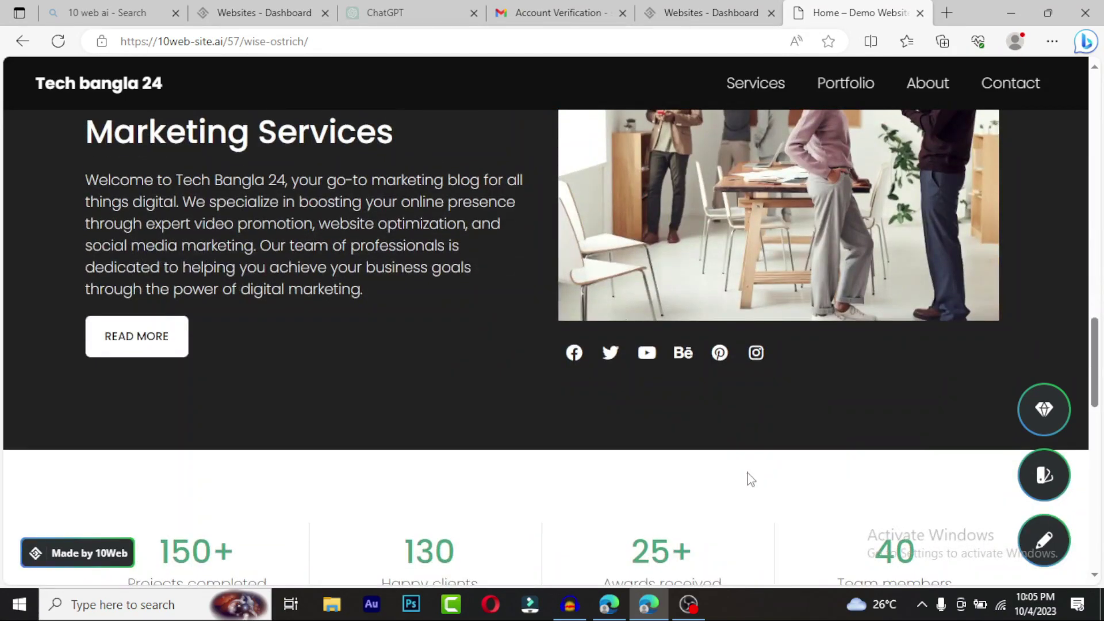
{"action": "scroll", "coordinate": [747, 471], "scroll_direction": "up", "scroll_amount": 6}
{"action": "scroll", "coordinate": [747, 472], "scroll_direction": "up", "scroll_amount": 3}
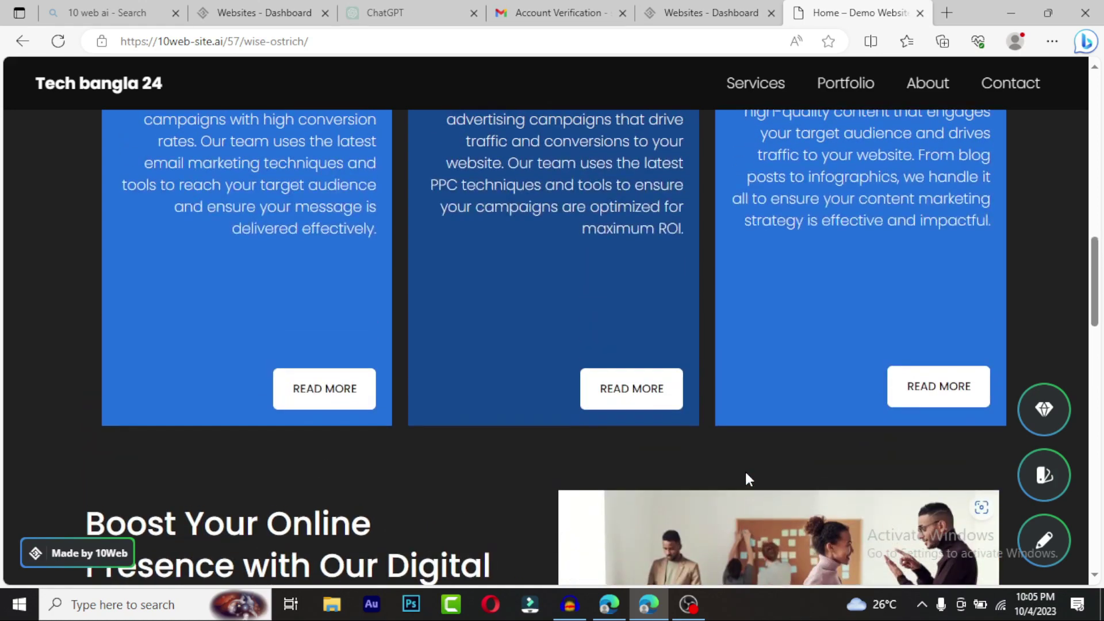
{"action": "scroll", "coordinate": [746, 473], "scroll_direction": "down", "scroll_amount": 8}
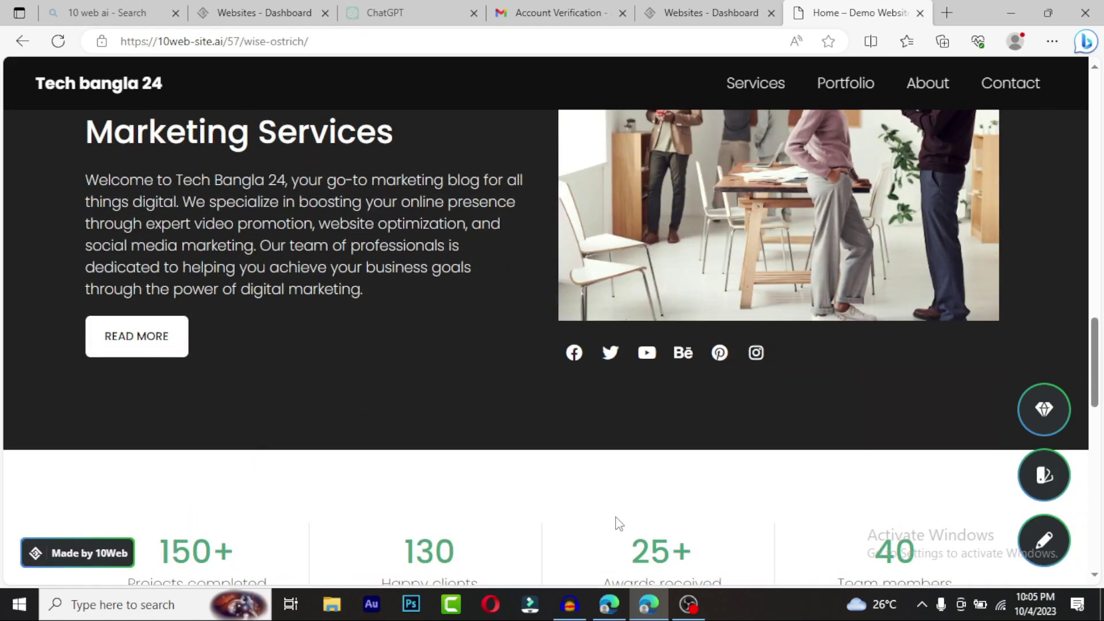
{"action": "scroll", "coordinate": [619, 524], "scroll_direction": "up", "scroll_amount": 4}
{"action": "scroll", "coordinate": [401, 513], "scroll_direction": "down", "scroll_amount": 5}
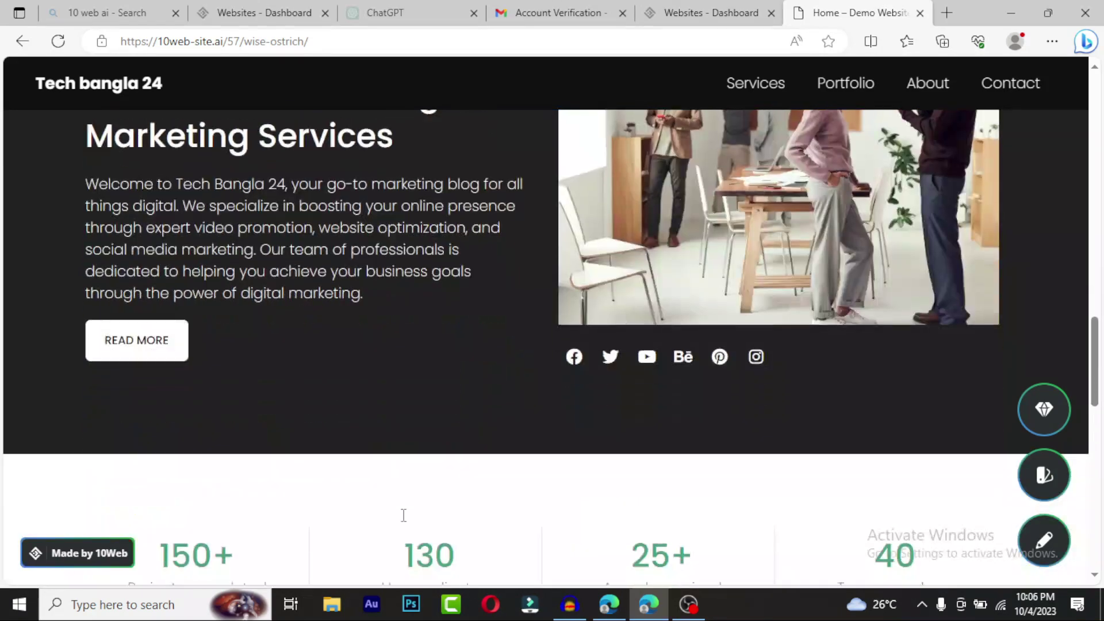
{"action": "scroll", "coordinate": [404, 521], "scroll_direction": "up", "scroll_amount": 2}
{"action": "scroll", "coordinate": [403, 520], "scroll_direction": "down", "scroll_amount": 7}
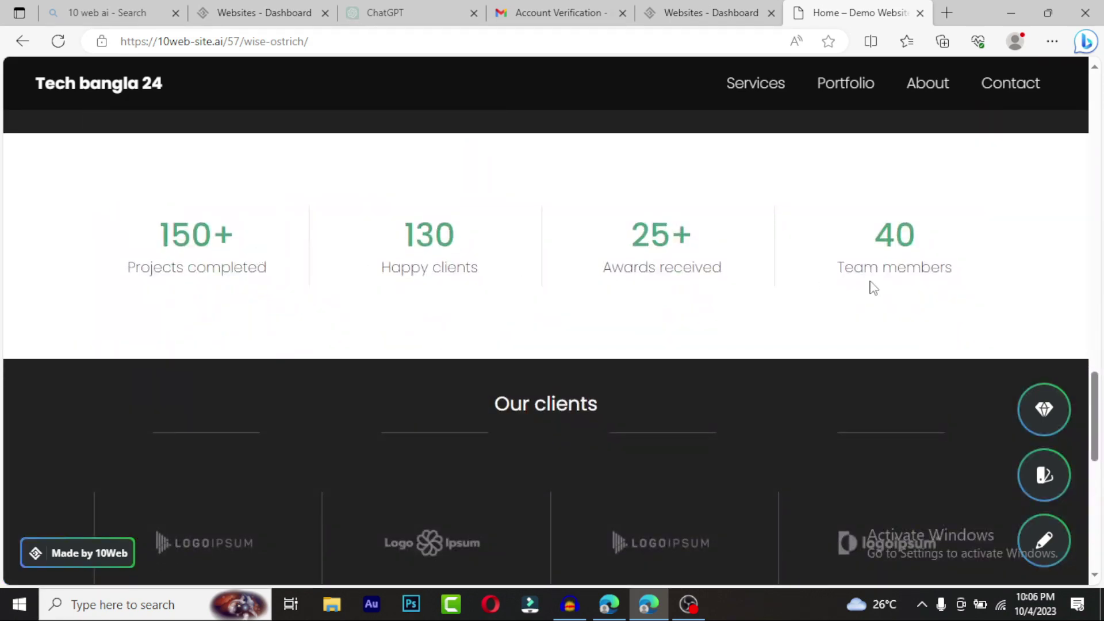
Review the home page's client logos and the footer's social and contact details, and return to the Services section.
{"action": "scroll", "coordinate": [891, 286], "scroll_direction": "down", "scroll_amount": 7}
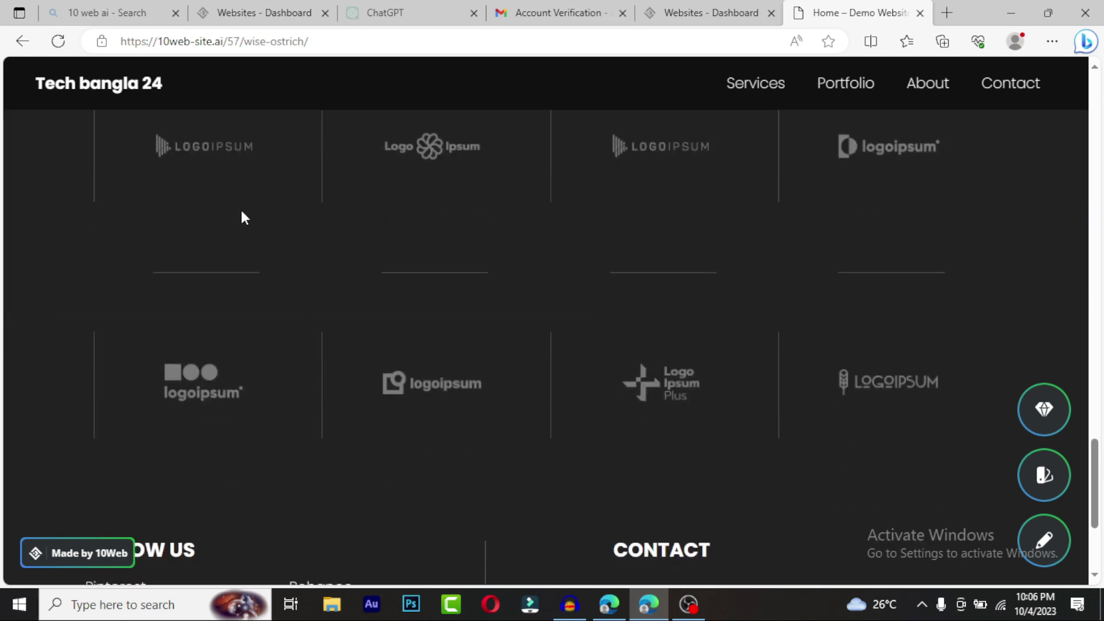
{"action": "scroll", "coordinate": [891, 370], "scroll_direction": "down", "scroll_amount": 4}
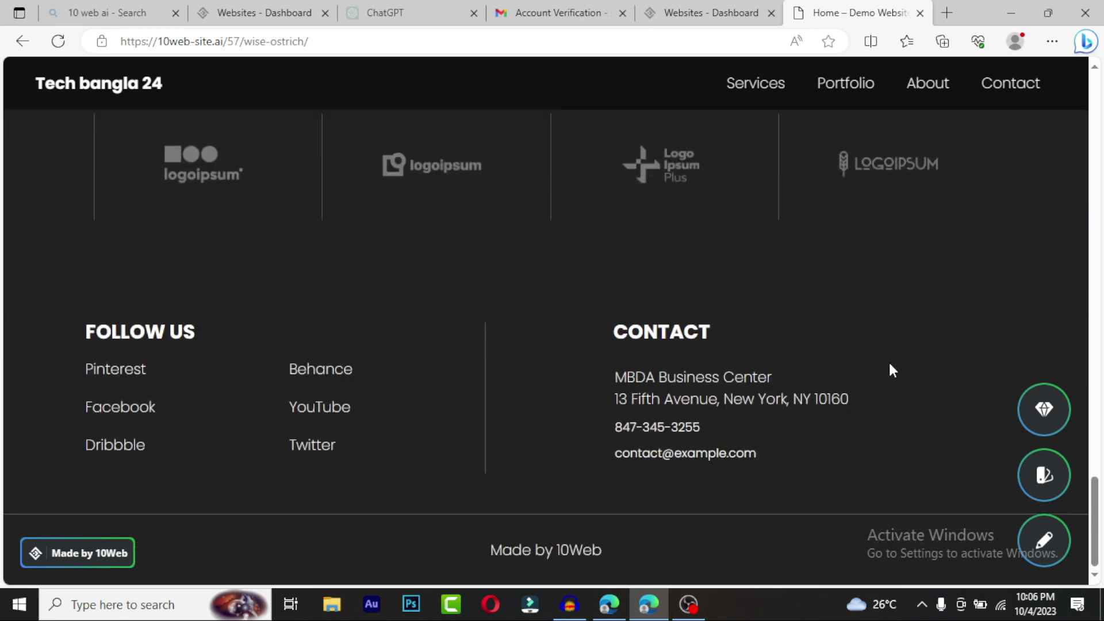
{"action": "left_click", "coordinate": [755, 83]}
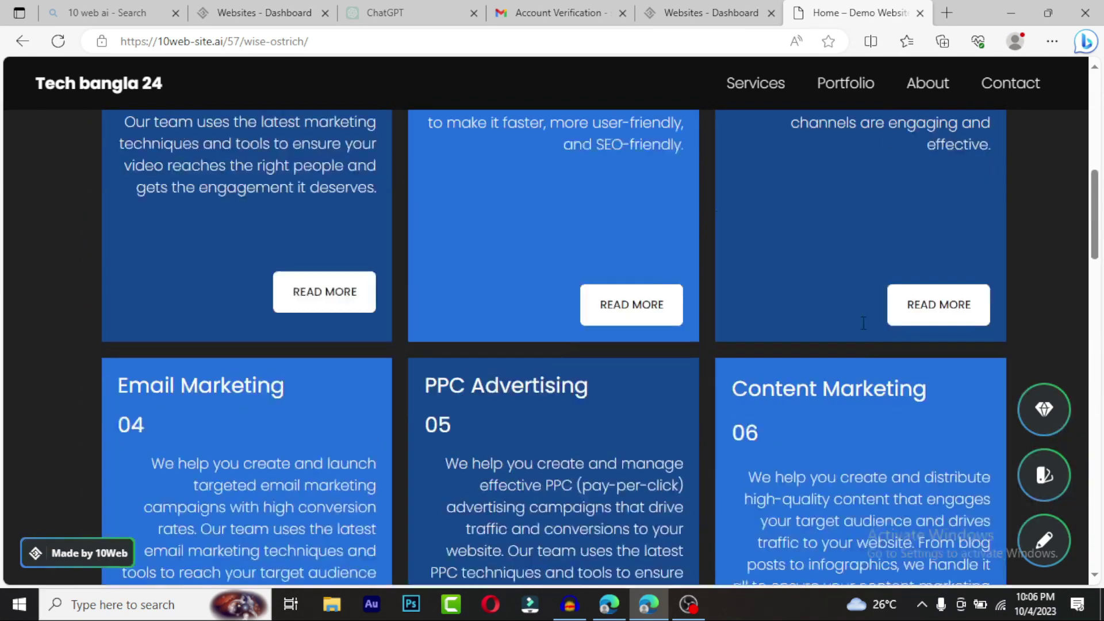
Switch to the 10Web dashboard, open the Demo website's AI Builder management page and check the workspace options.
{"action": "left_click", "coordinate": [723, 17]}
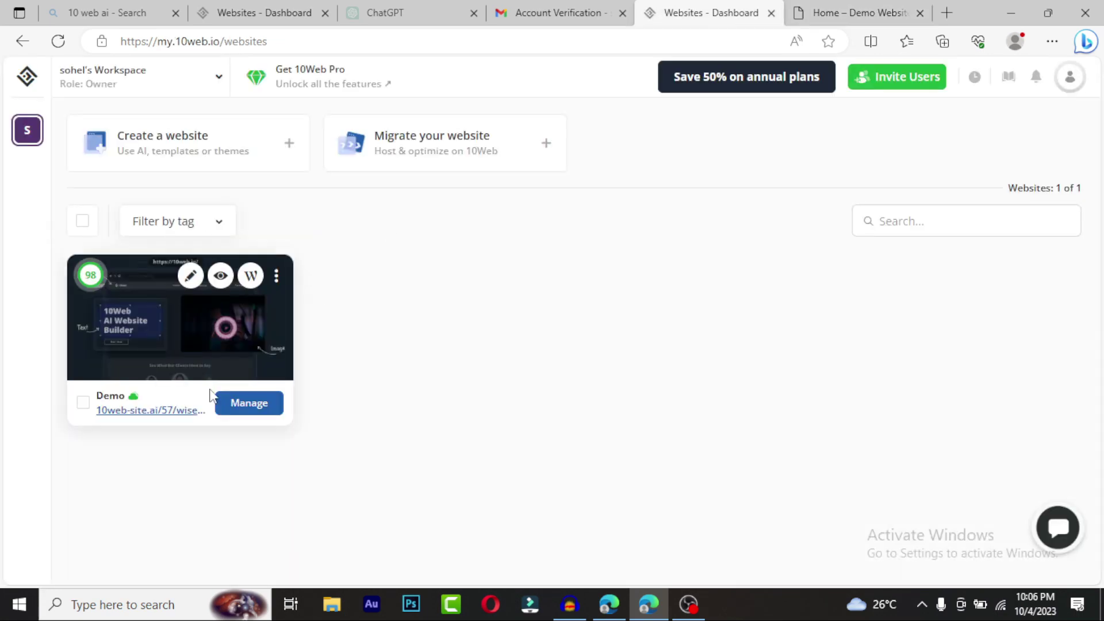
{"action": "left_click", "coordinate": [240, 410]}
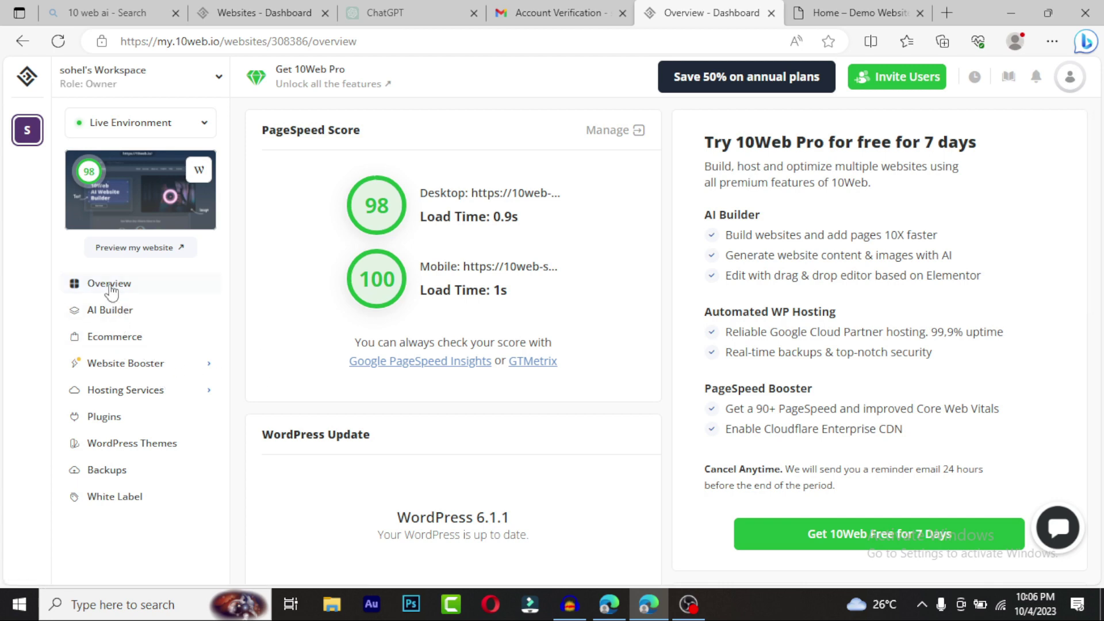
{"action": "left_click", "coordinate": [120, 316]}
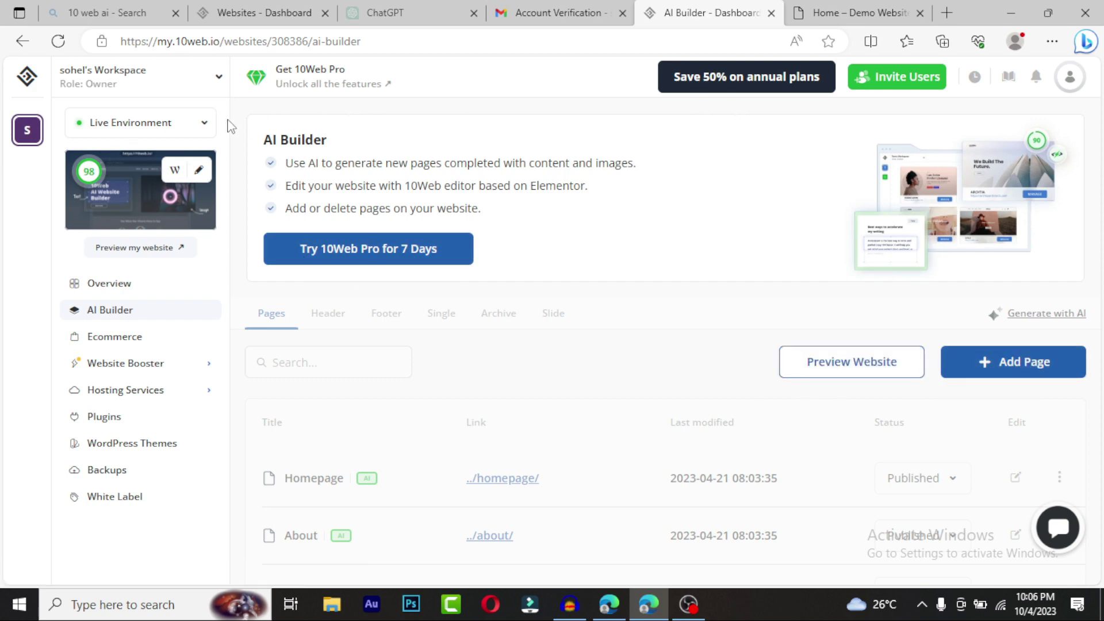
{"action": "left_click", "coordinate": [214, 86]}
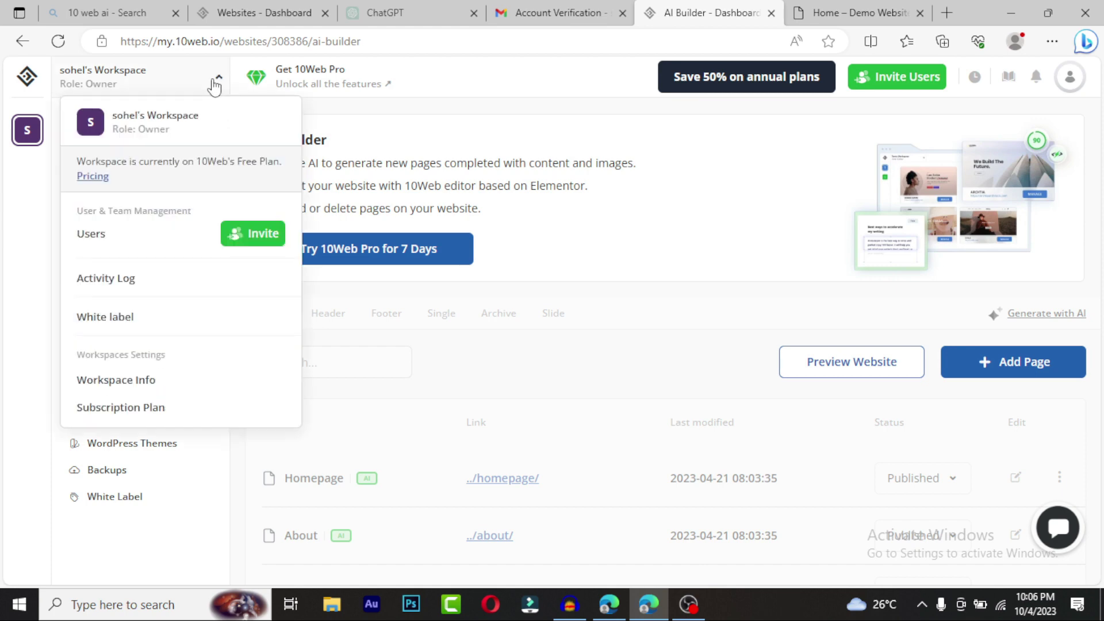
{"action": "left_click", "coordinate": [393, 352]}
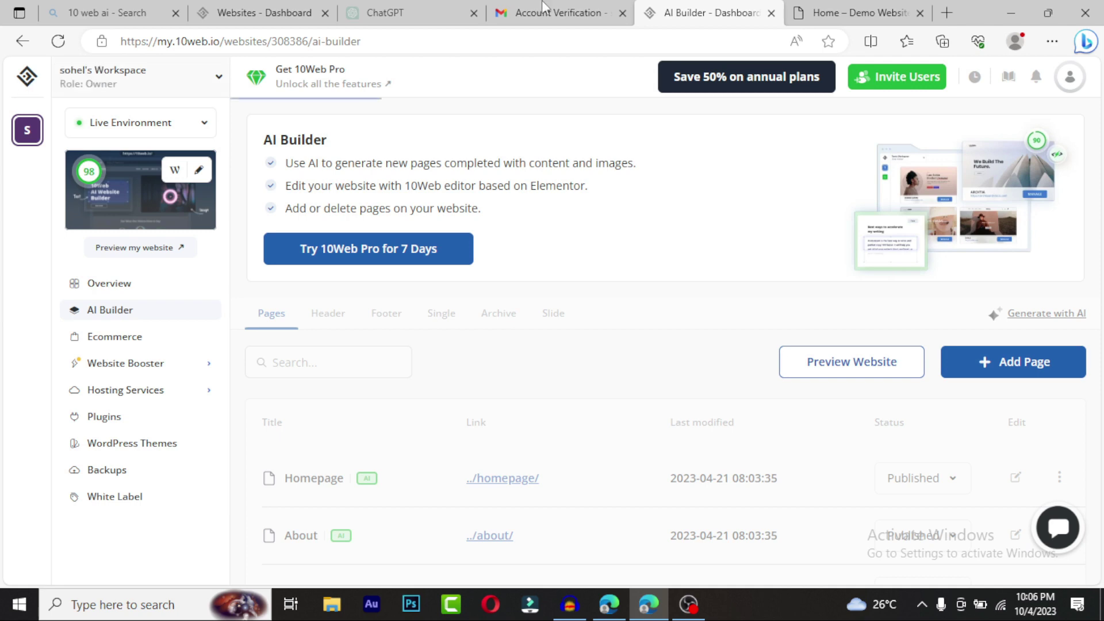
Return to the generated website, open its home page in the builder's editing mode and dismiss the AI Builder Pro trial offer.
{"action": "left_click", "coordinate": [845, 12]}
{"action": "scroll", "coordinate": [440, 345], "scroll_direction": "up", "scroll_amount": 6}
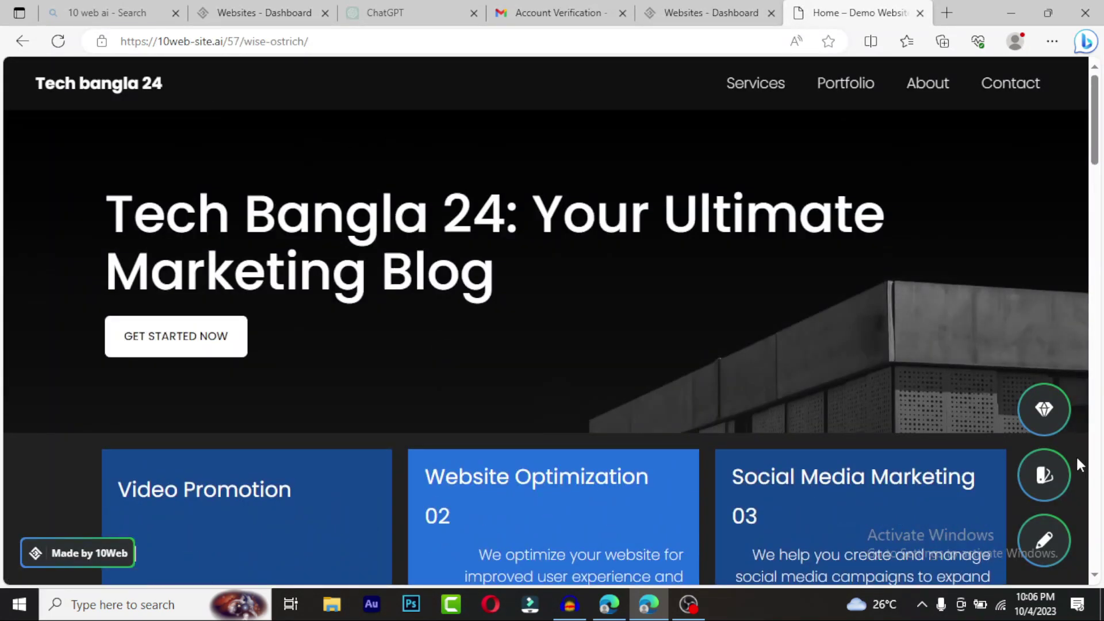
{"action": "left_click", "coordinate": [1055, 540]}
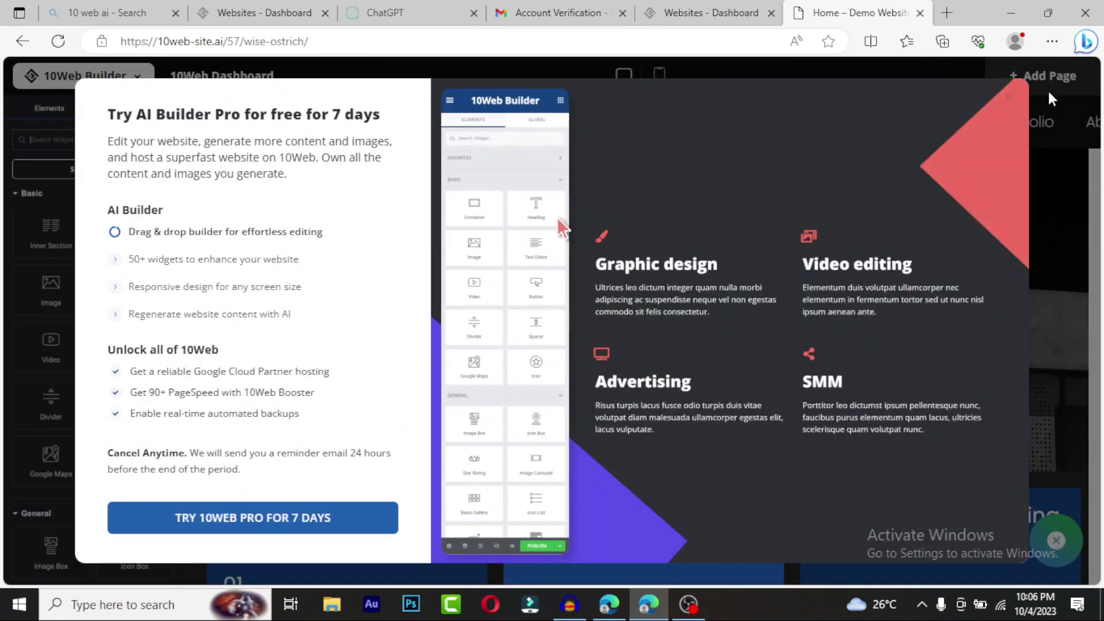
{"action": "left_click", "coordinate": [1008, 98]}
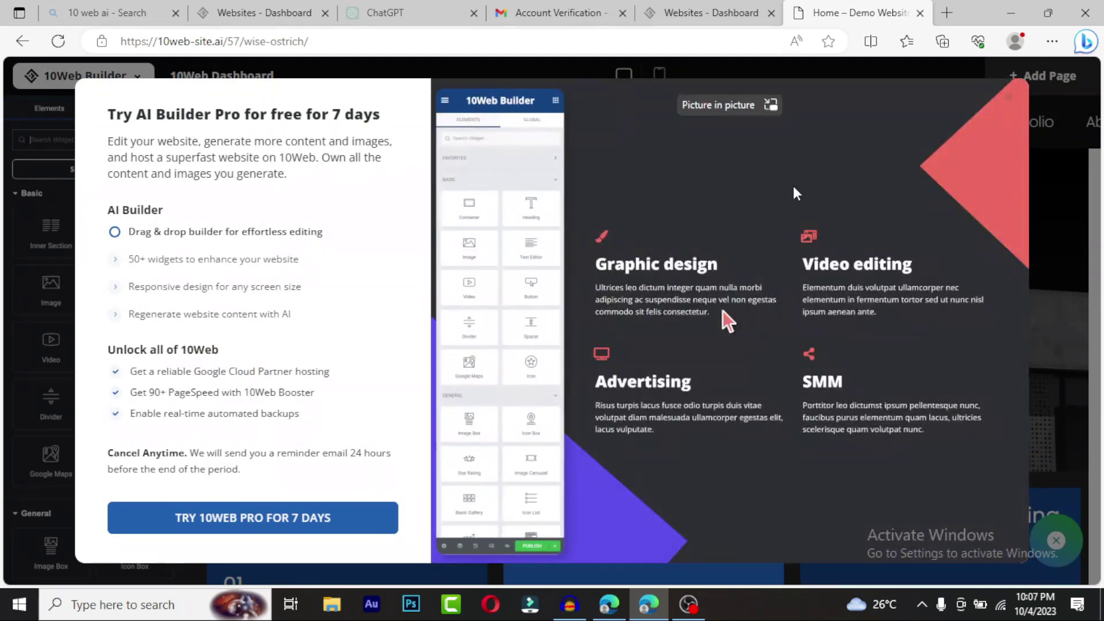
{"action": "key", "text": "Escape"}
Try to edit the Video Promotion card's description text, and dismiss the AI Builder Pro trial offer.
{"action": "scroll", "coordinate": [394, 374], "scroll_direction": "down", "scroll_amount": 7}
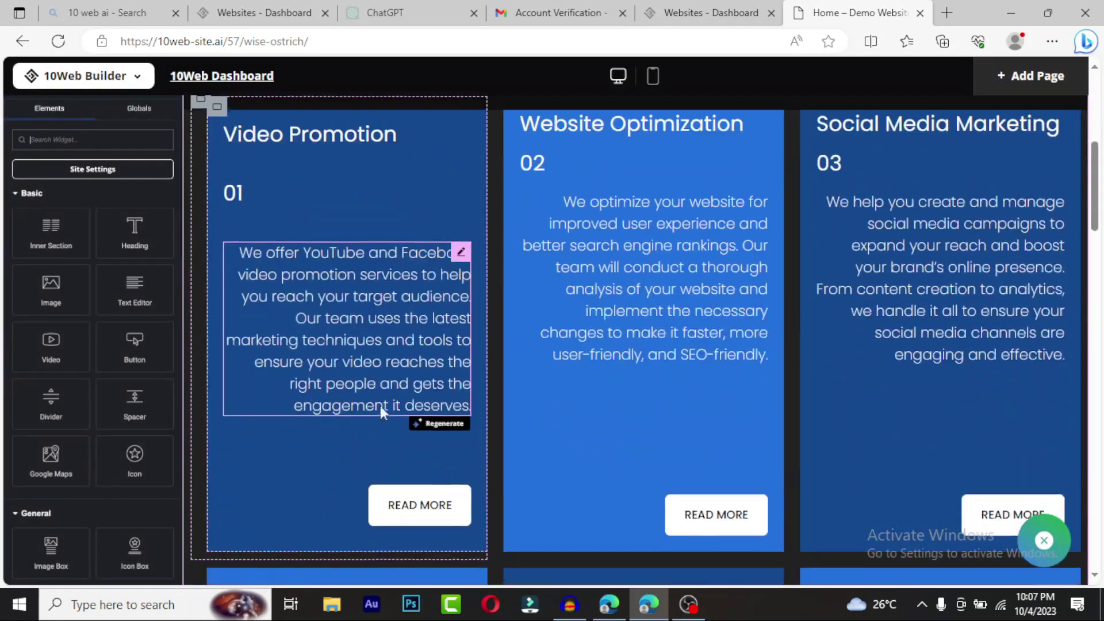
{"action": "left_click", "coordinate": [361, 354]}
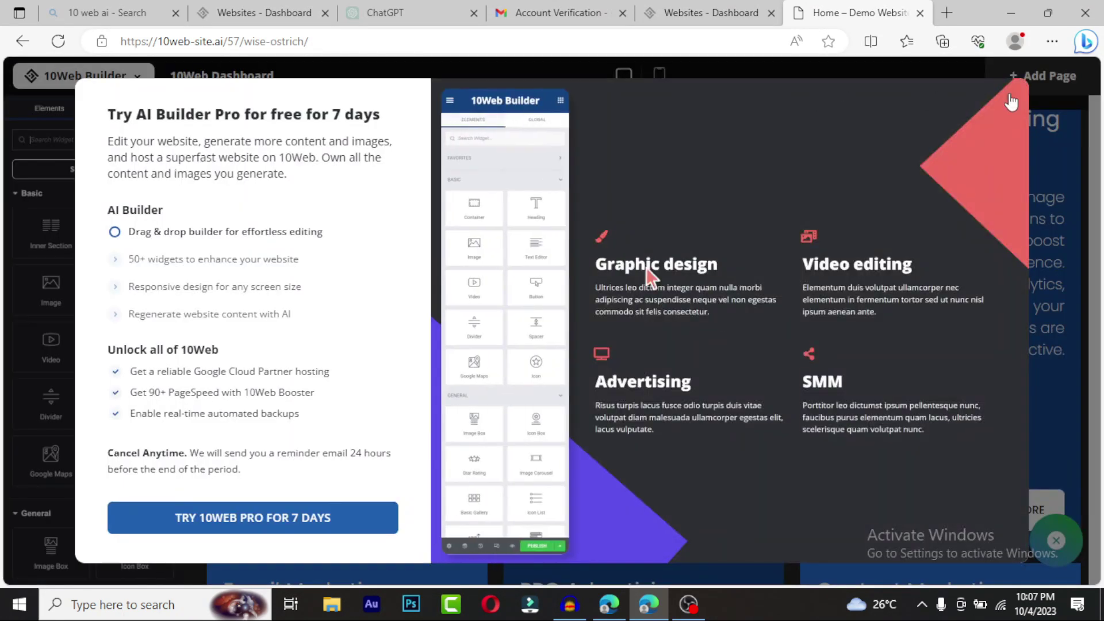
{"action": "left_click", "coordinate": [1013, 103]}
{"action": "scroll", "coordinate": [465, 426], "scroll_direction": "down", "scroll_amount": 5}
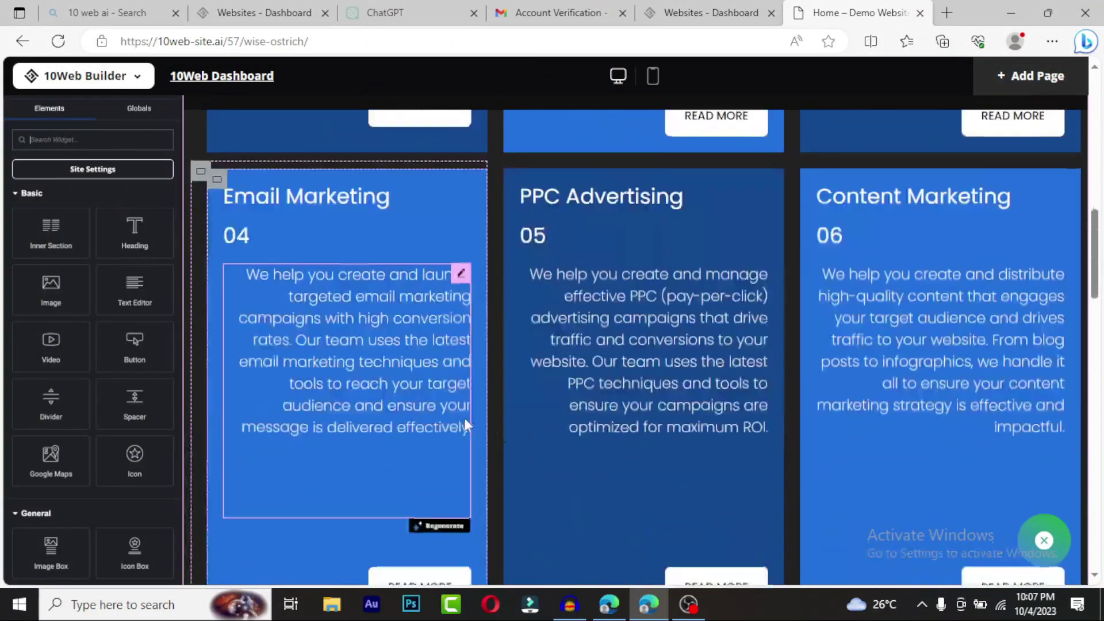